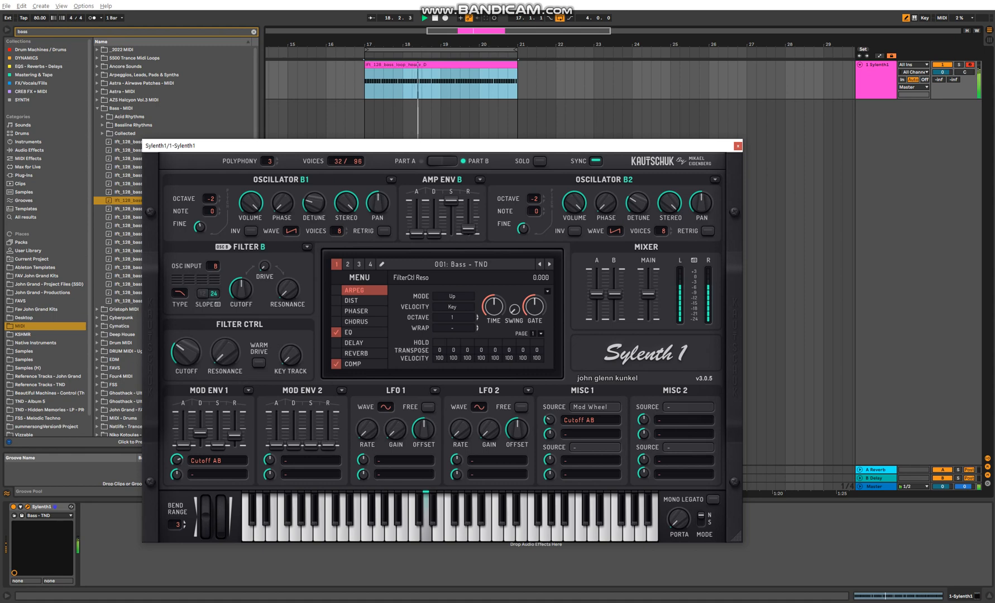
Step: Stop playback, duplicate the Sylenth1 track with its bass clip, and deactivate the original track
key("space")
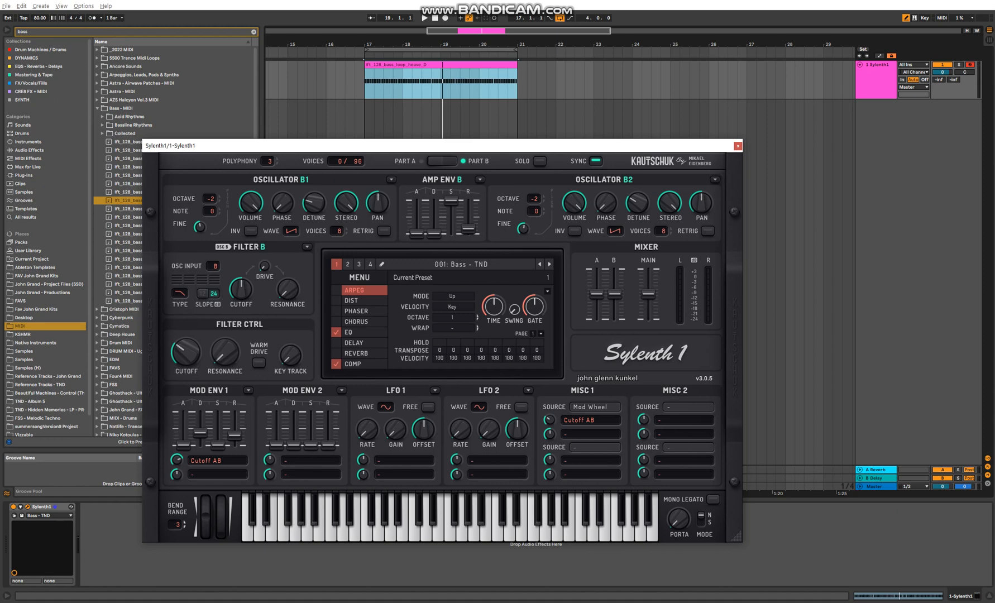
left_click(737, 145)
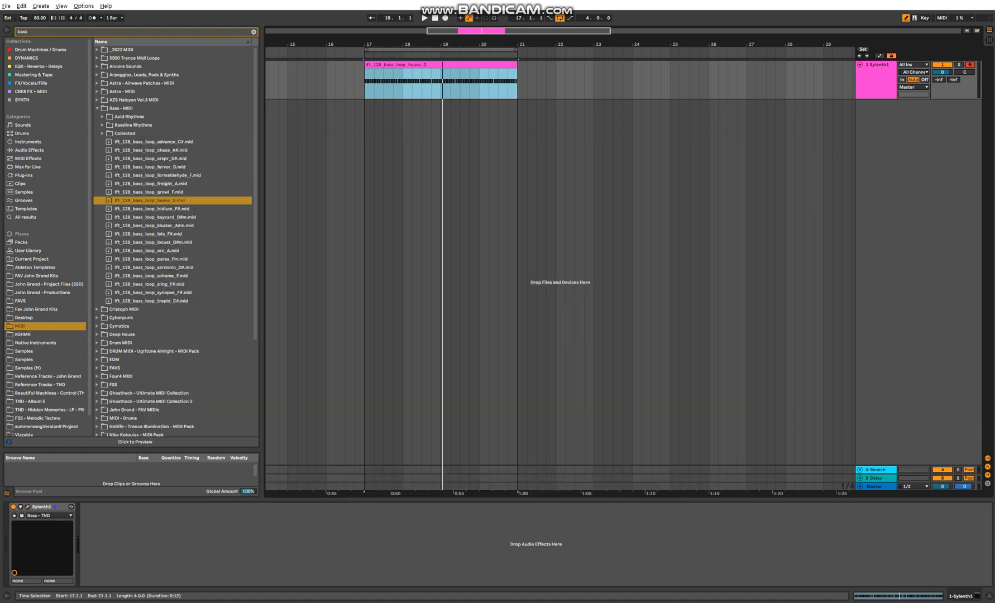
key("ctrl+d")
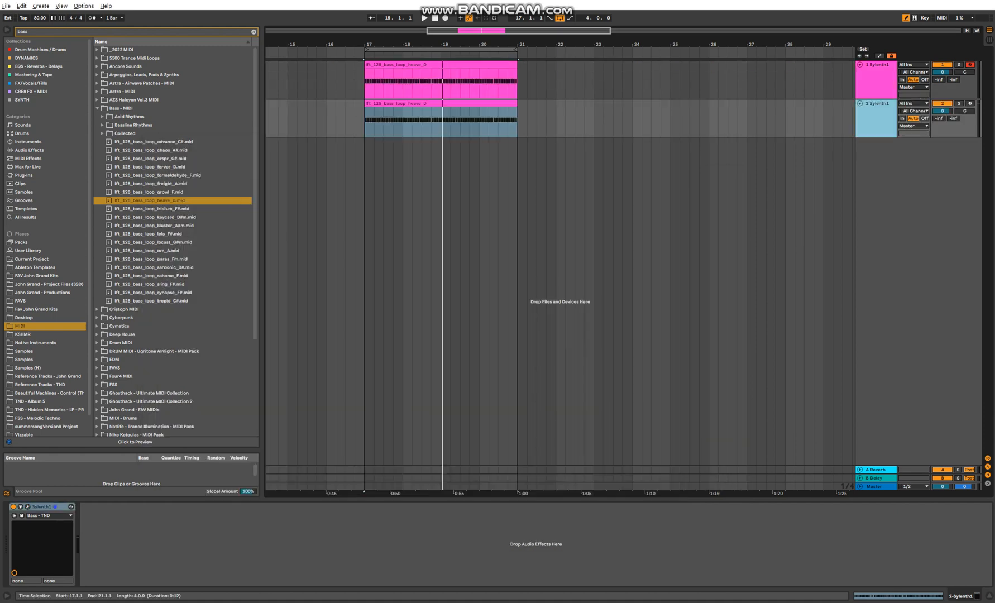
left_click(941, 64)
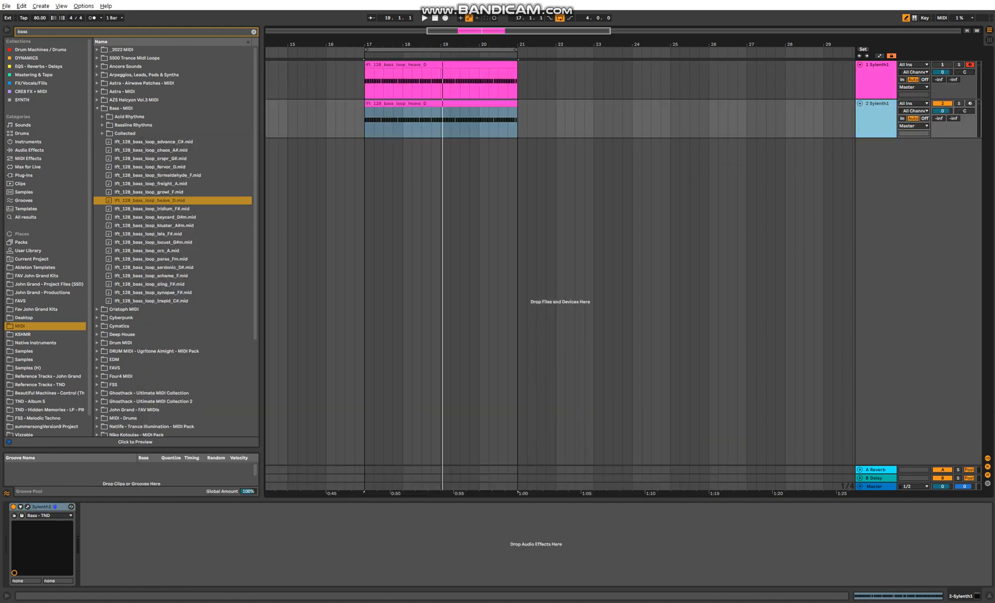
Step: Place the lft_128_bass_loop_kluster_A#m MIDI file at bar 17 on the duplicate track, then solo and play that track
left_click_drag(154, 225, 365, 105)
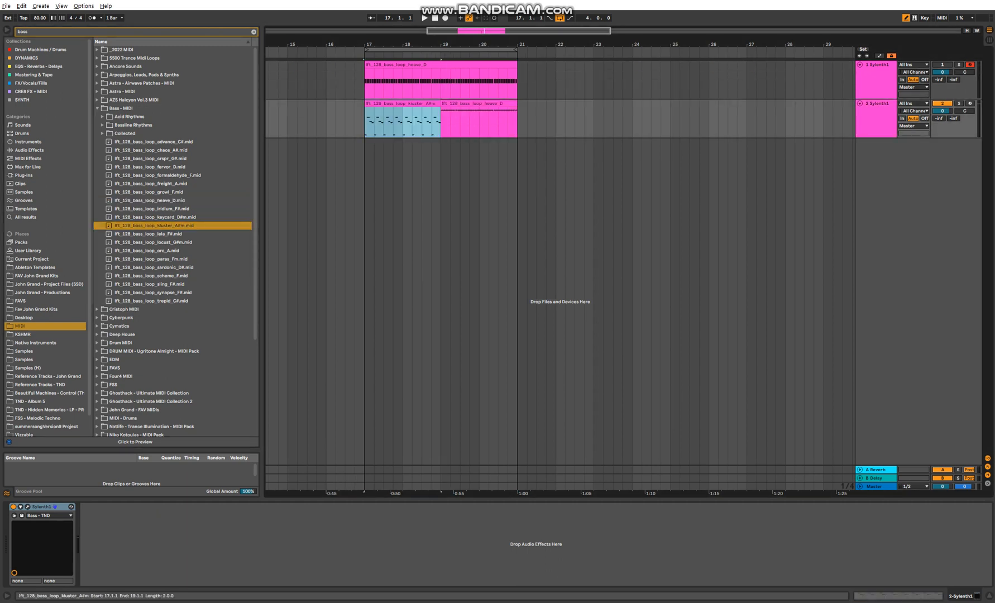
left_click(959, 103)
key("space")
Step: Transpose all notes of the kluster_A#m clip up one octave
key("shift+Tab")
key("ctrl+a")
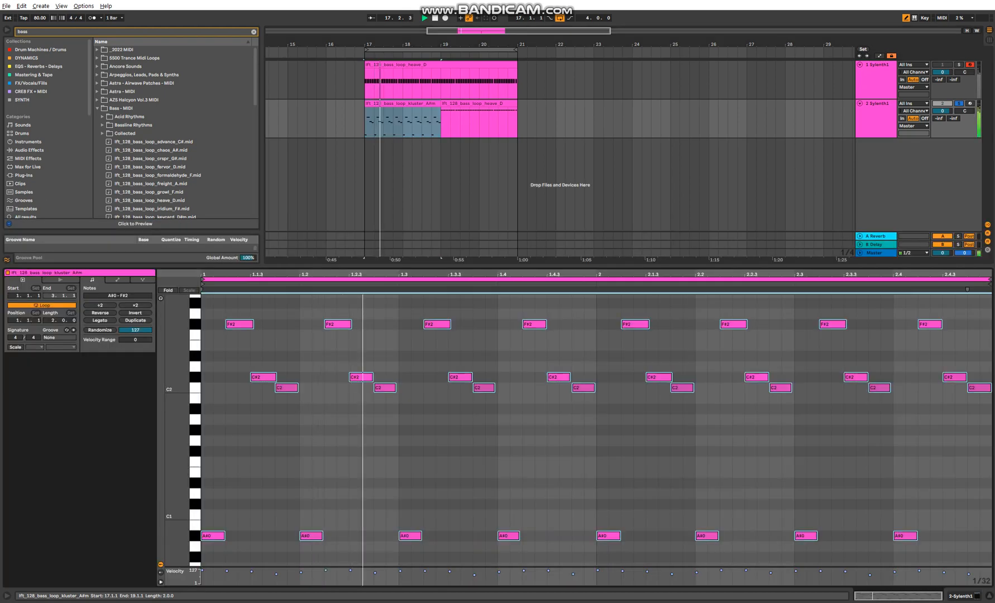
key("shift+Up")
key("shift+Tab")
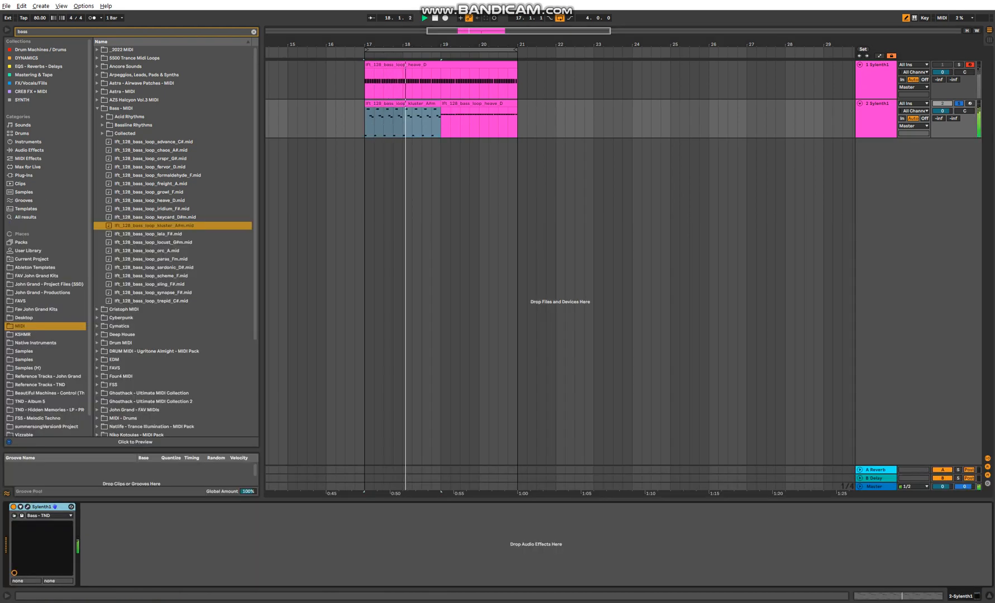
Step: Load the lft_128_bass_loop_sardonic_D# MIDI file onto the duplicate track at bar 17
key("Down")
key("Down")
key("Down")
key("Down")
key("Down")
key("Return")
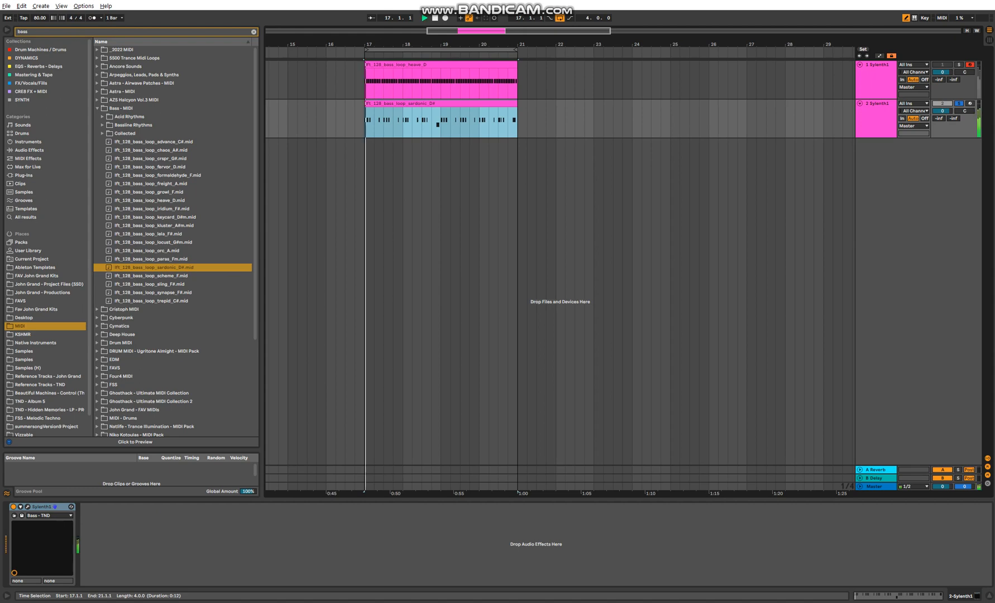
Step: Transpose all notes of the sardonic_D# clip up one octave, listen to it, and stop playback
key("shift+Tab")
key("ctrl+a")
key("shift+Up")
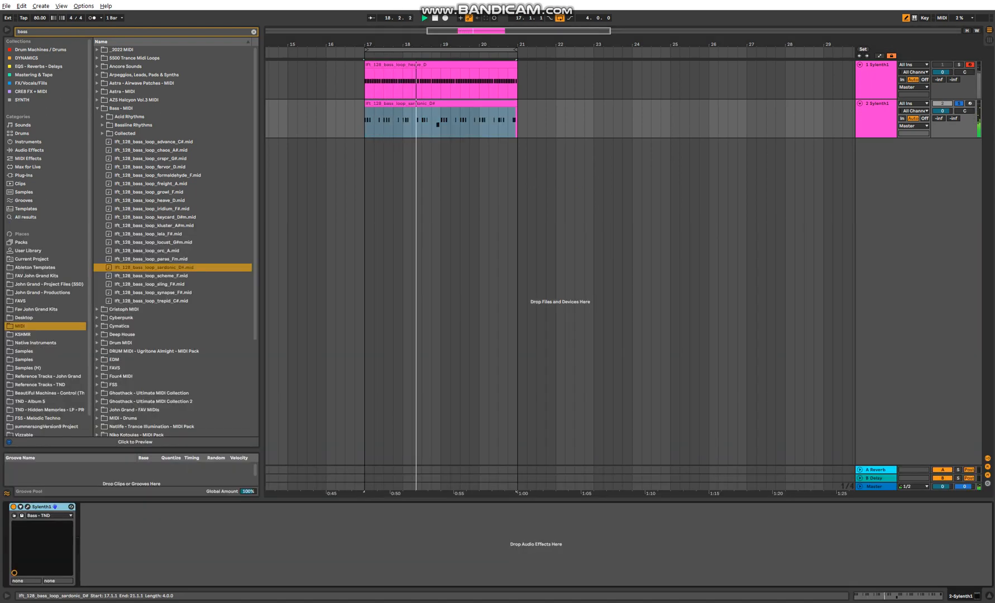
key("shift+Tab")
key("space")
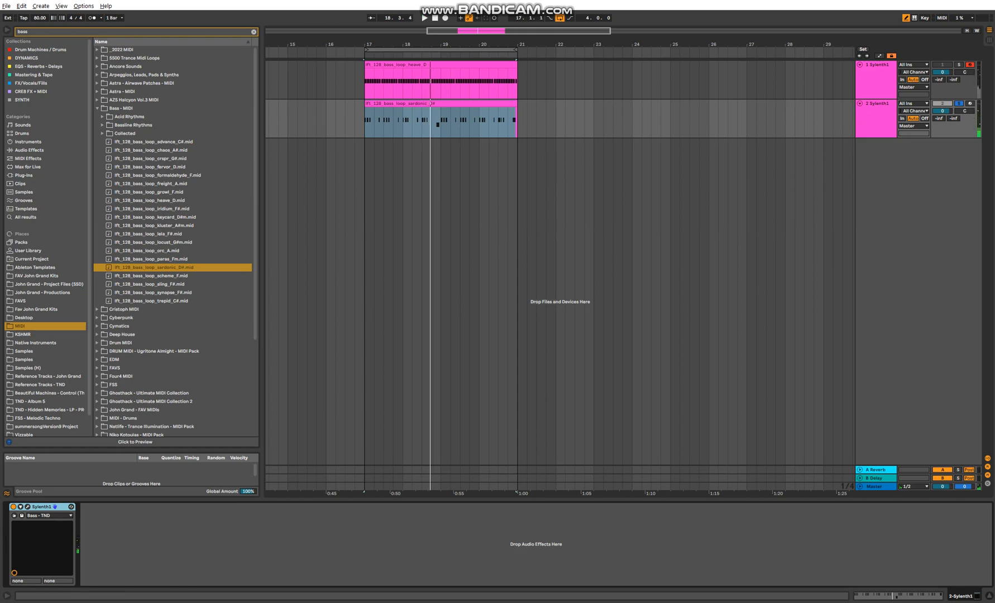
Step: Show the duplicate track's Sylenth1 and reset its current preset to Init
key("ctrl+alt+p")
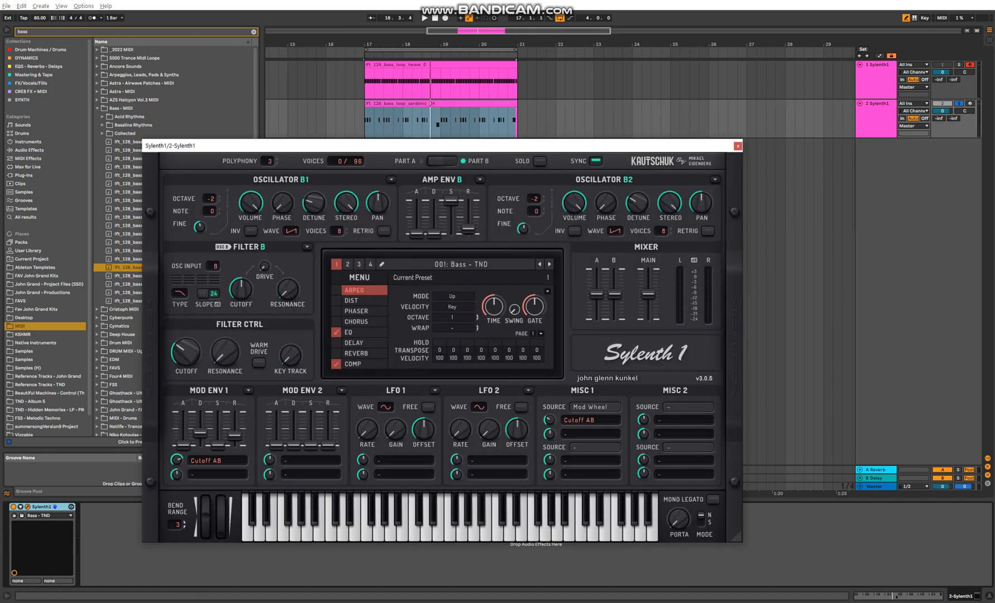
left_click(359, 277)
mouse_move(368, 290)
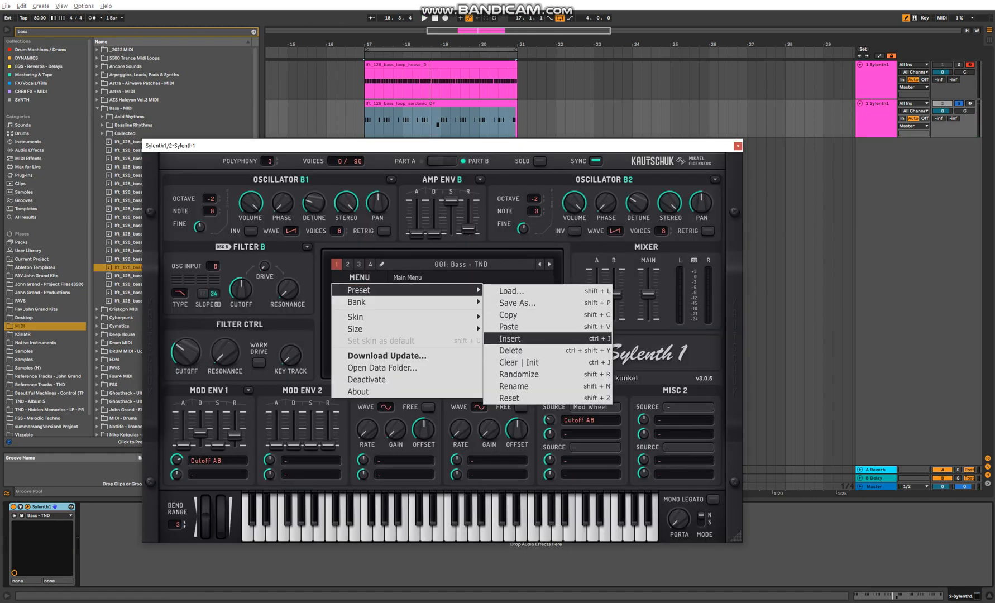
left_click(516, 362)
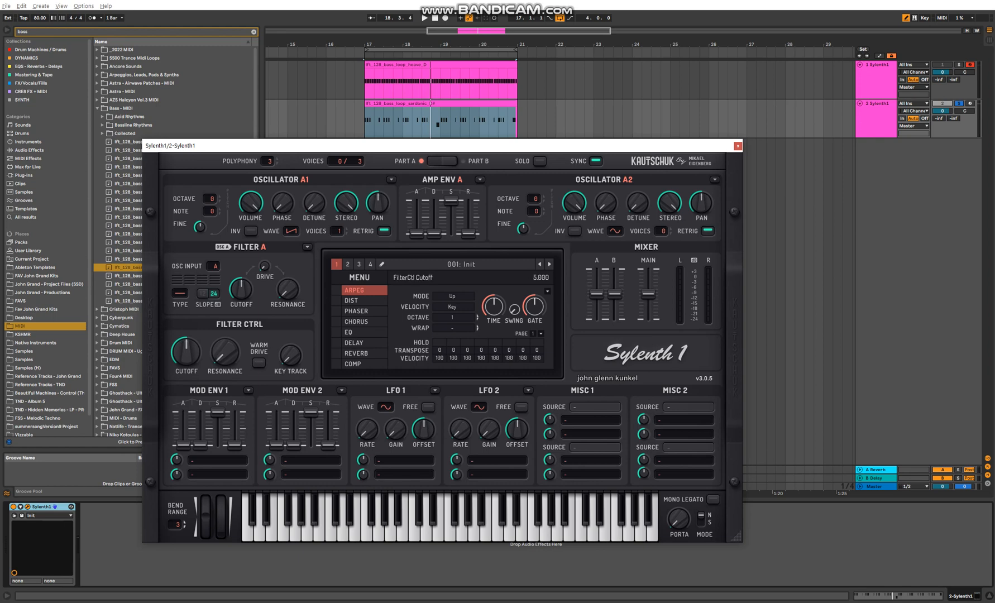
left_click(248, 391)
left_click(248, 390)
Step: Move the heave_D bass clip from the first track onto the duplicate track and show its notes alongside the synth
left_click_drag(441, 65, 441, 103)
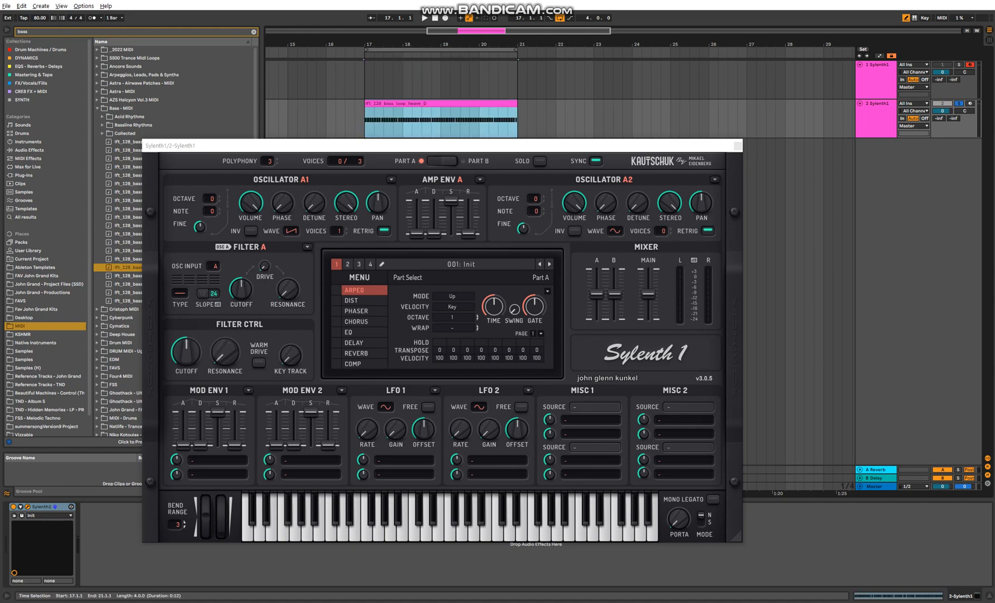
double_click(441, 104)
left_click_drag(447, 148, 492, 136)
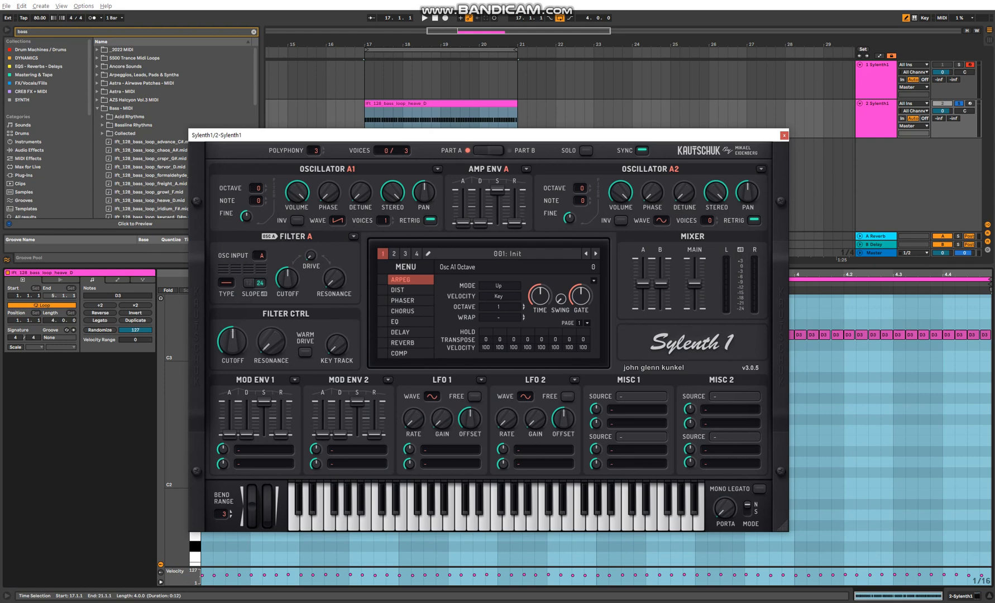
Step: Set oscillator A1 to octave -2 and 7 voices, compare retrigger off and on, and play the loop
left_click_drag(256, 188, 256, 201)
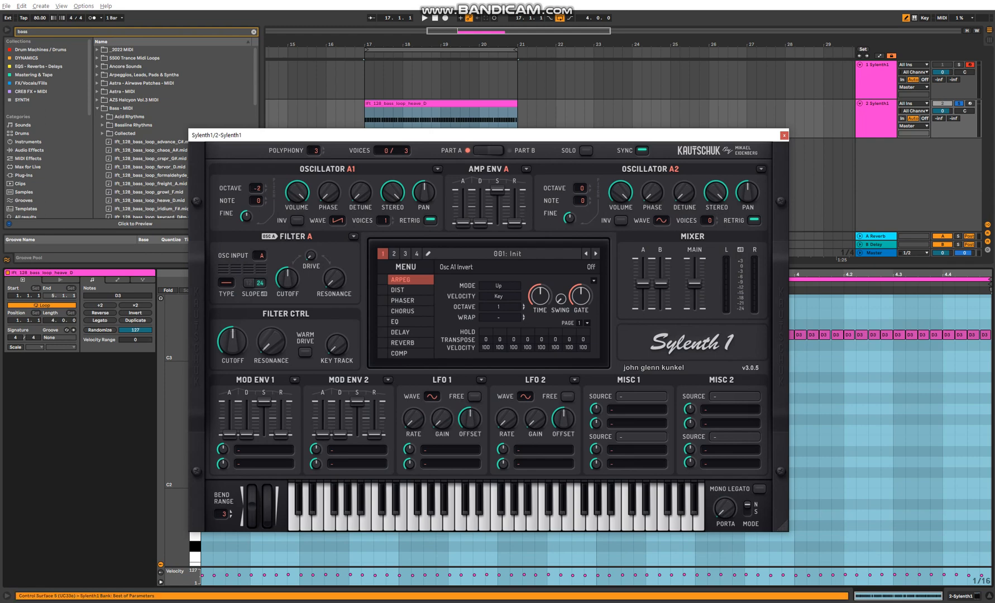
key("space")
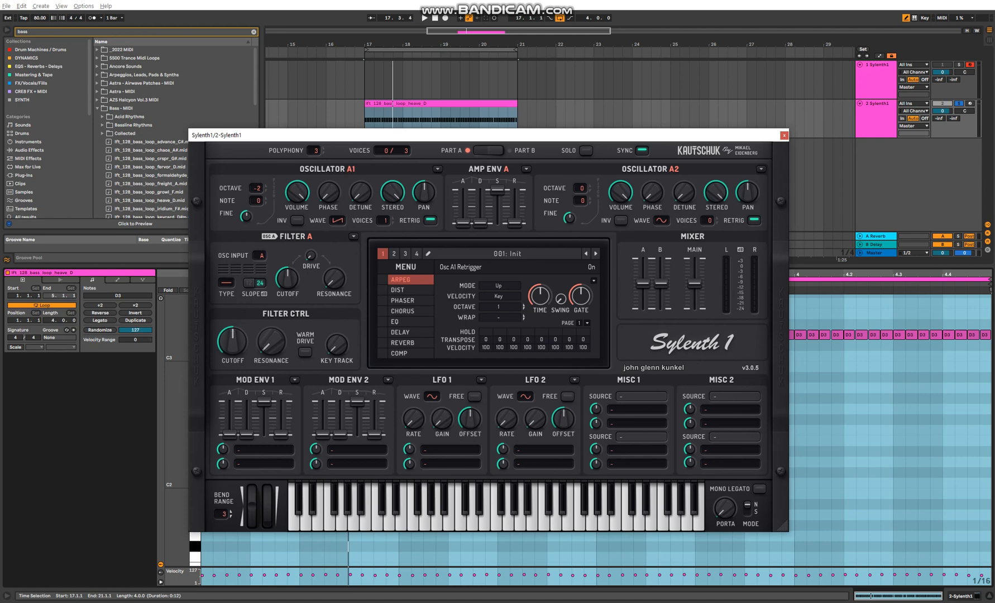
left_click(430, 220)
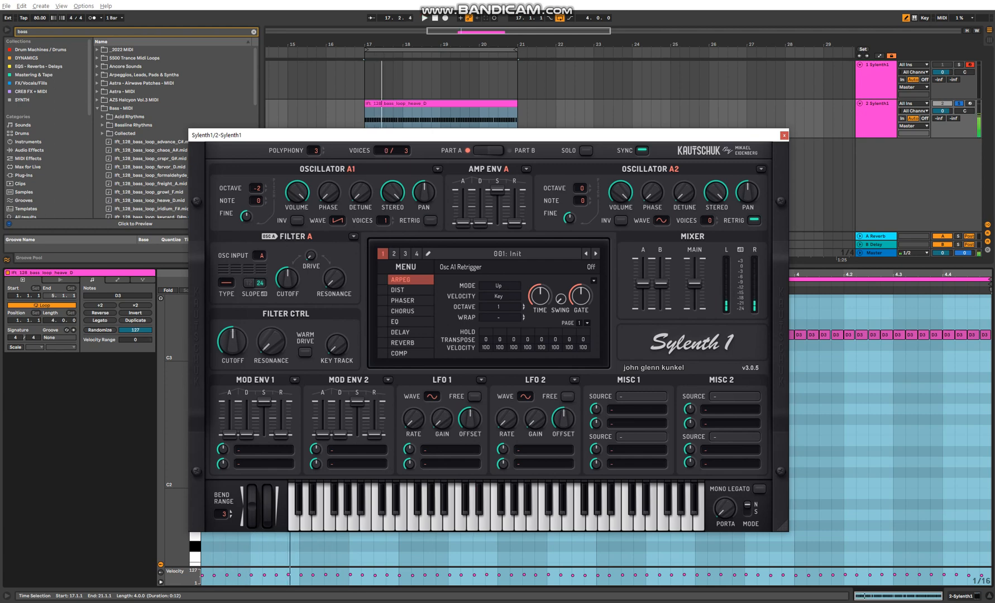
left_click_drag(383, 220, 383, 206)
key("space")
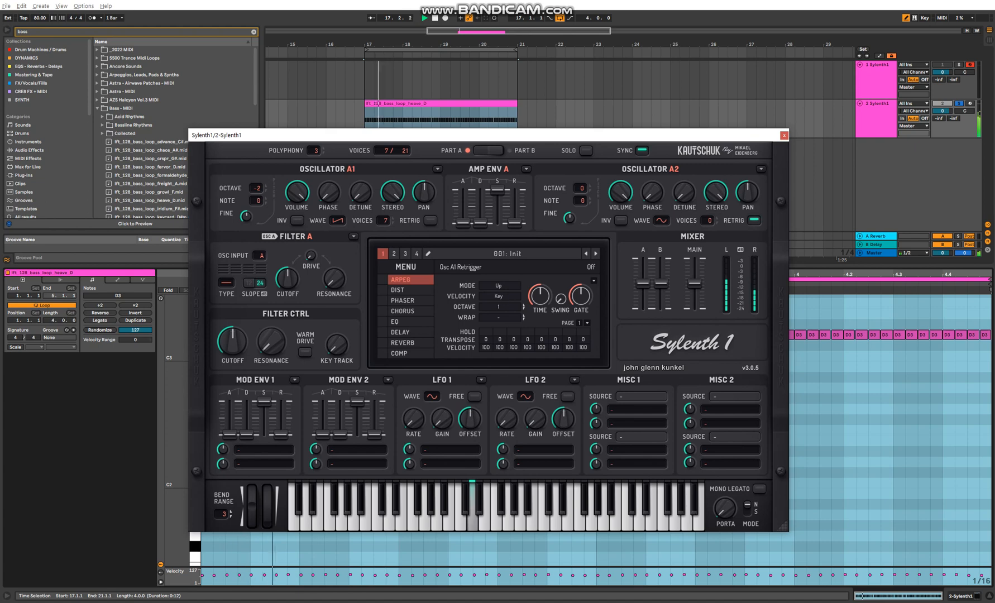
key("space")
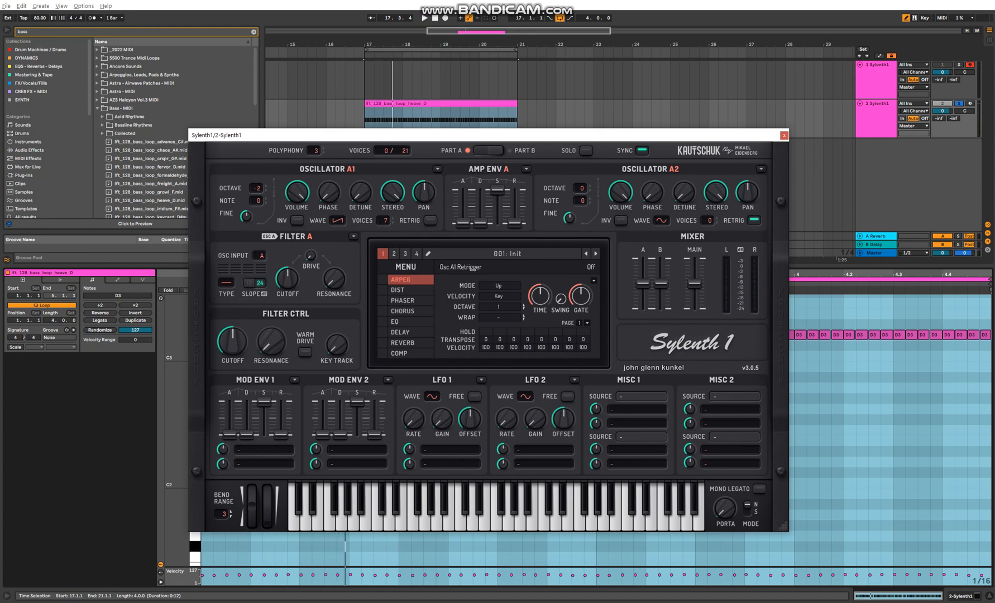
key("space")
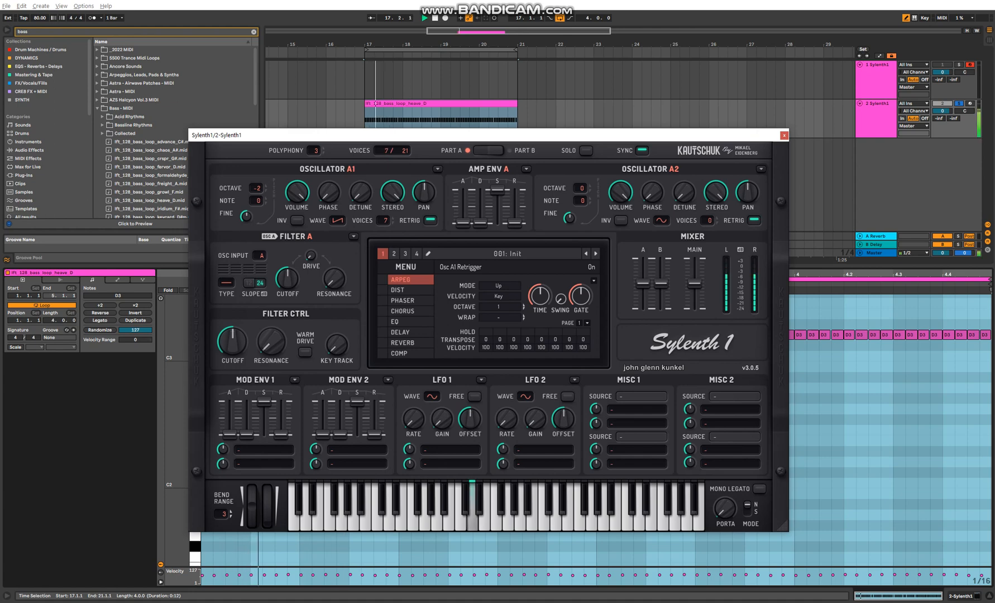
Step: Stop playback and set oscillator A2 to octave -2 and 7 voices with retrigger off
key("space")
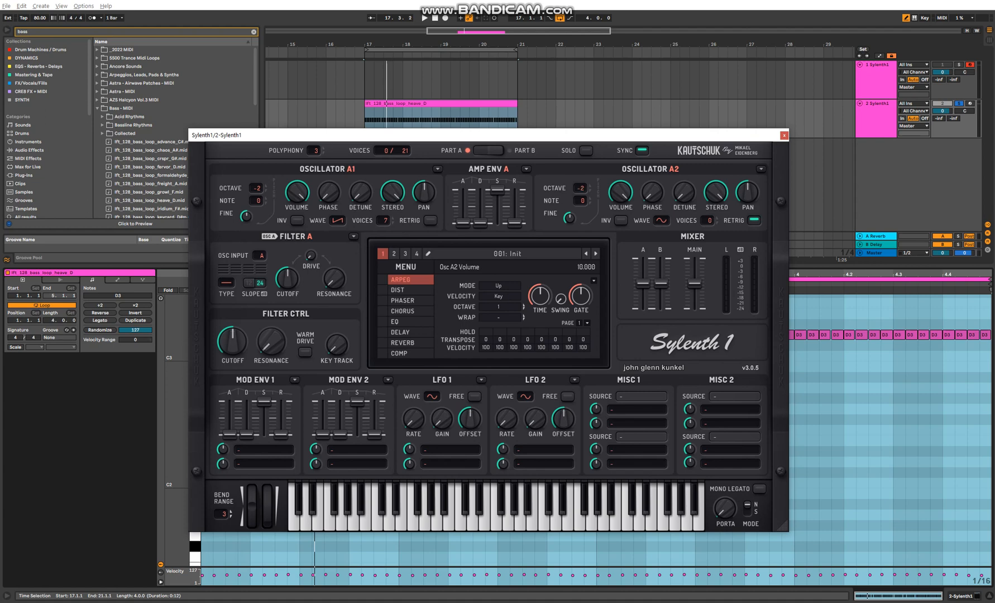
left_click_drag(708, 220, 708, 201)
left_click(753, 220)
Step: Set the duplicate track's volume to -3.0 dB and play back the loop with both oscillators
left_click_drag(942, 110, 941, 116)
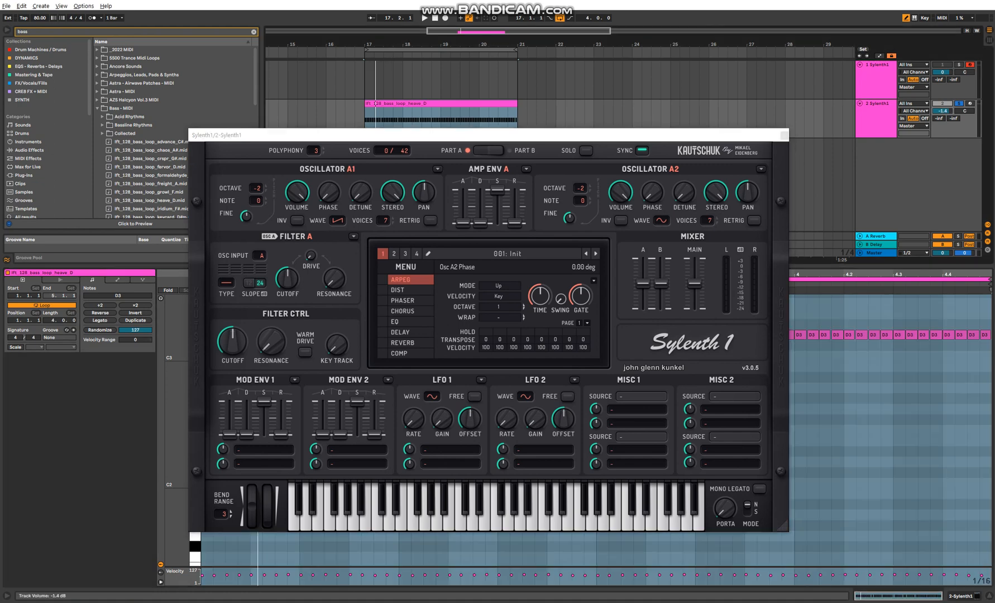
type("-")
key("BackSpace")
key("space")
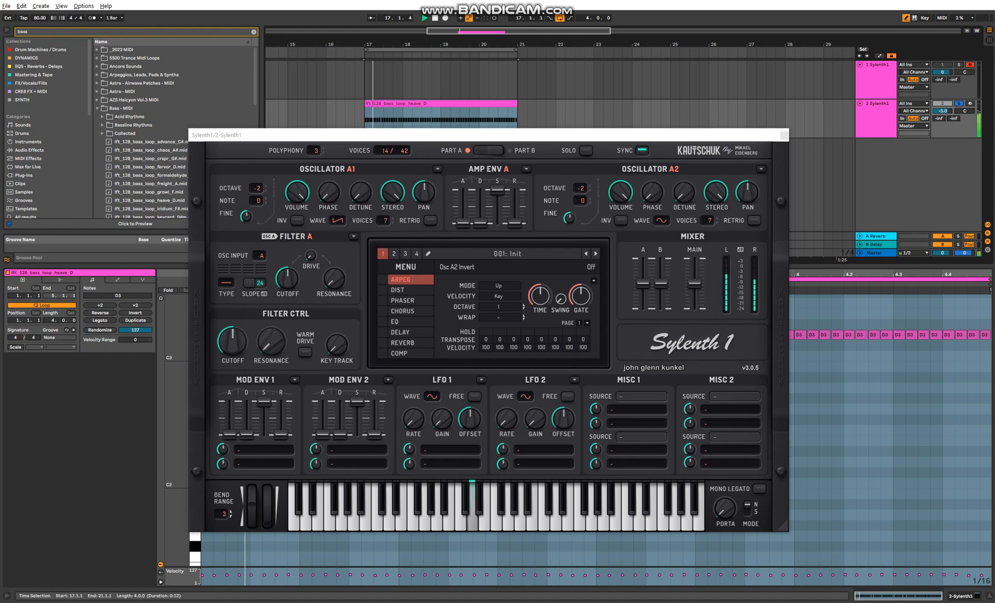
mouse_move(568, 218)
left_mouse_down()
mouse_move(569, 189)
mouse_move(569, 217)
left_mouse_up()
key("space")
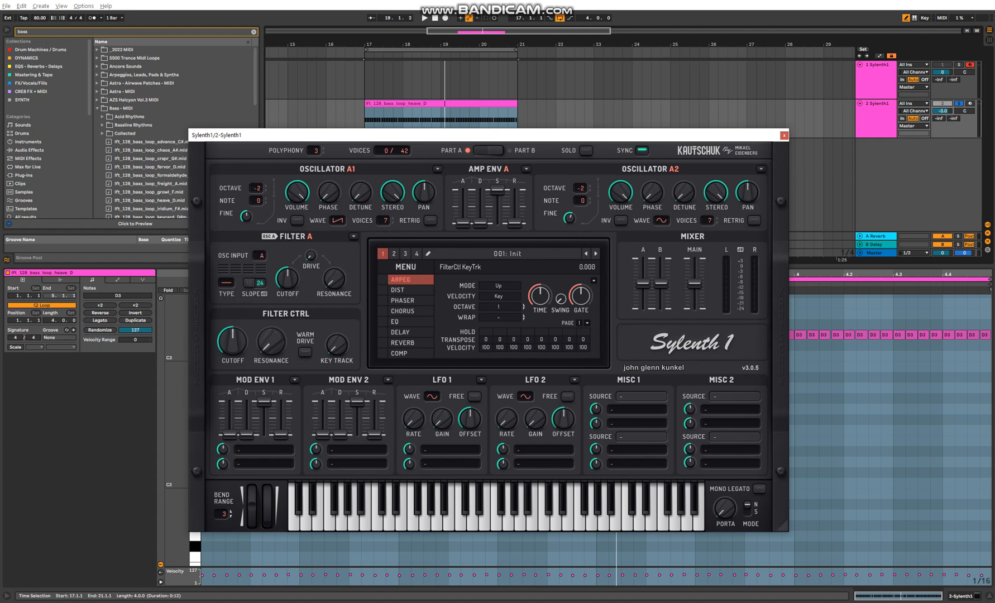
Step: Set Filter A's oscillator input to AB and its type to Lowpass, and lower its cutoff to 0 and the Filter Control cutoff fully
left_click(226, 282)
key("Escape")
left_click(261, 255)
left_click(291, 276)
left_click(226, 282)
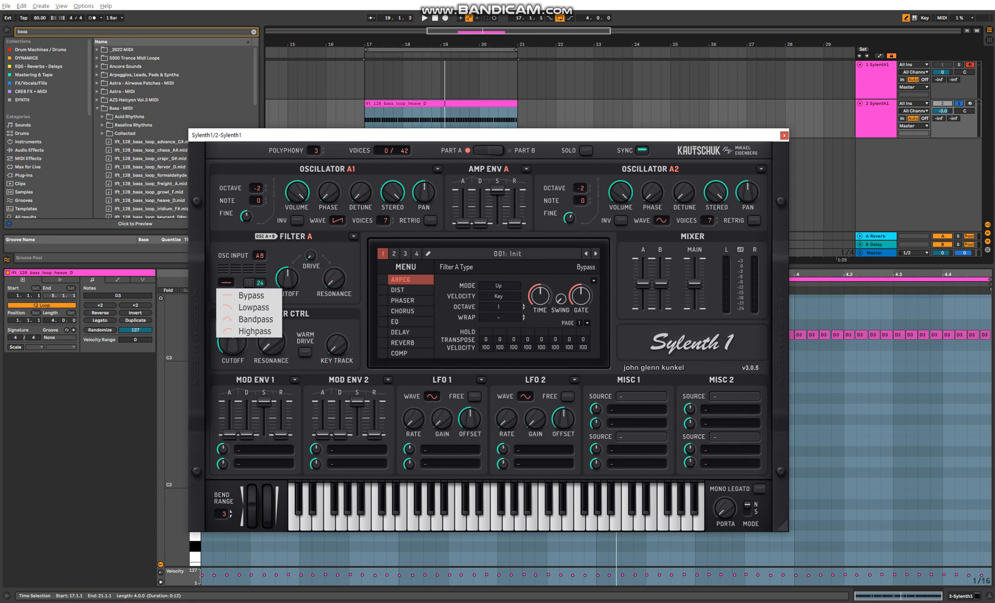
left_click(253, 307)
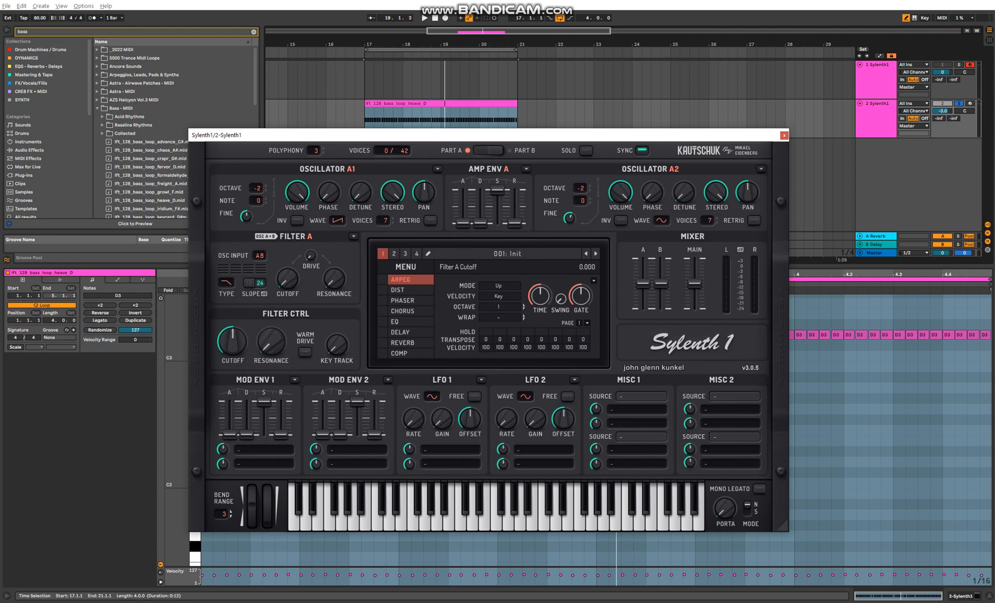
left_click_drag(232, 342, 264, 409)
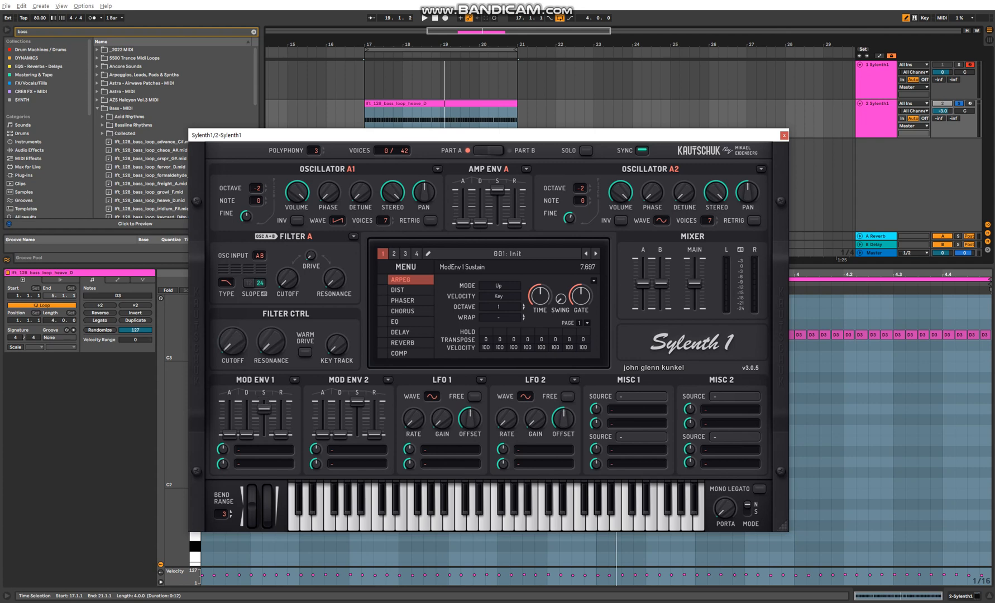
Step: Route Mod Env 1 to Cutoff A and B with an increased modulation amount, and lower the envelope's sustain fully
left_click(263, 449)
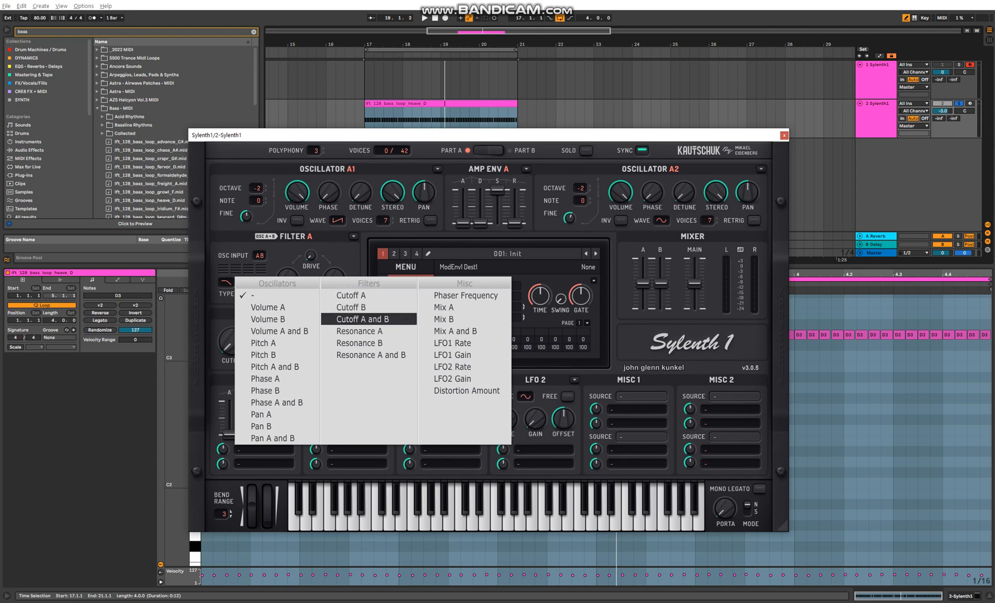
left_click(369, 319)
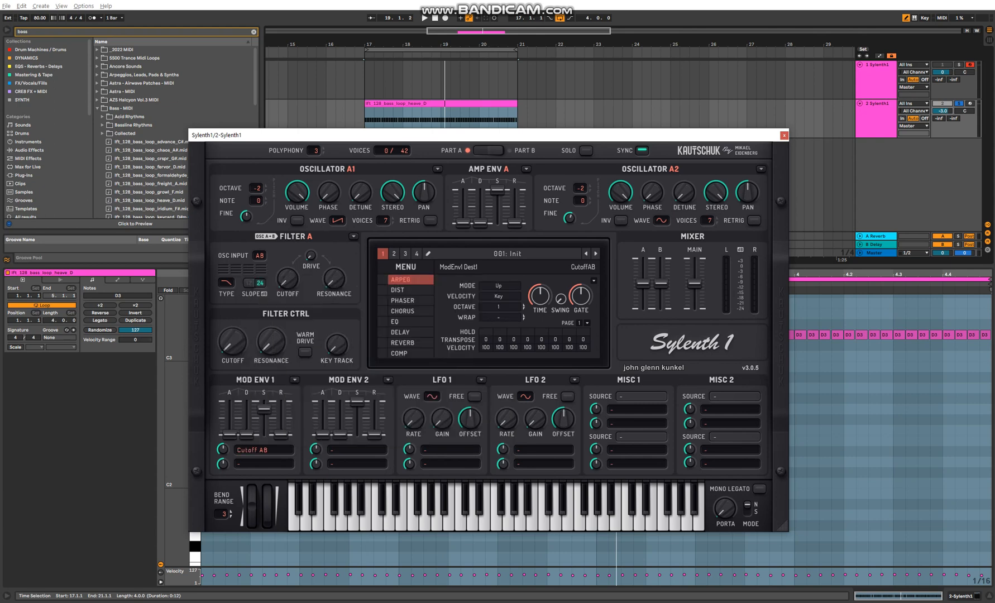
left_click_drag(264, 409, 264, 419)
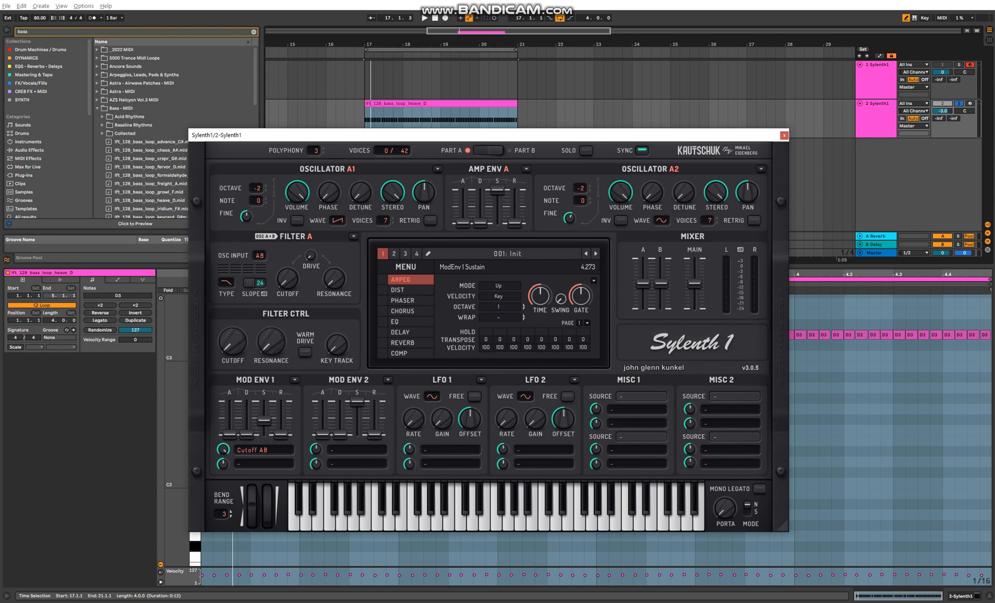
left_click_drag(223, 448, 223, 453)
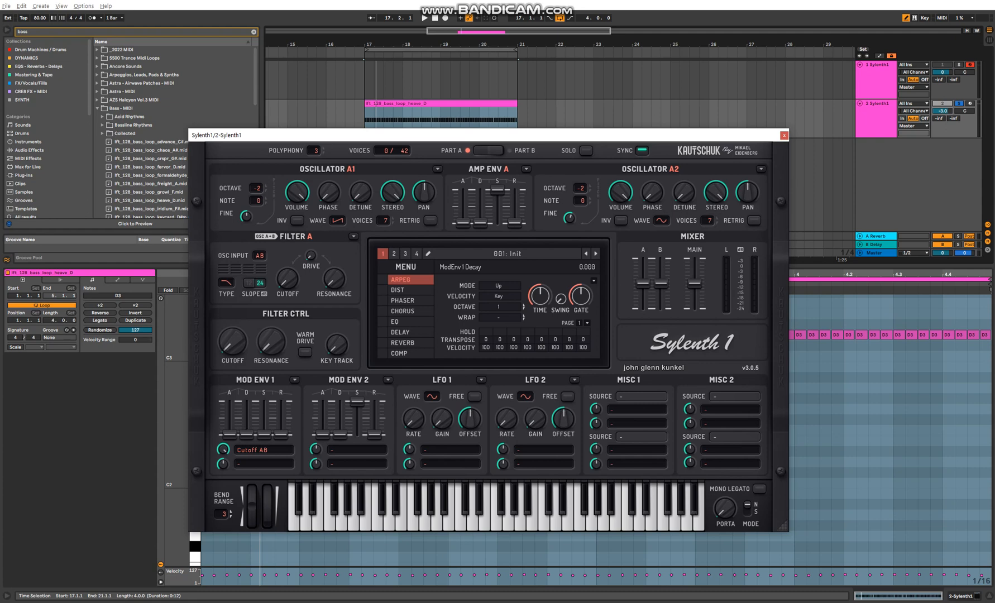
Step: While the loop plays, raise Mod Env 1's decay to a middle setting and open the Filter Control cutoff slightly
key("space")
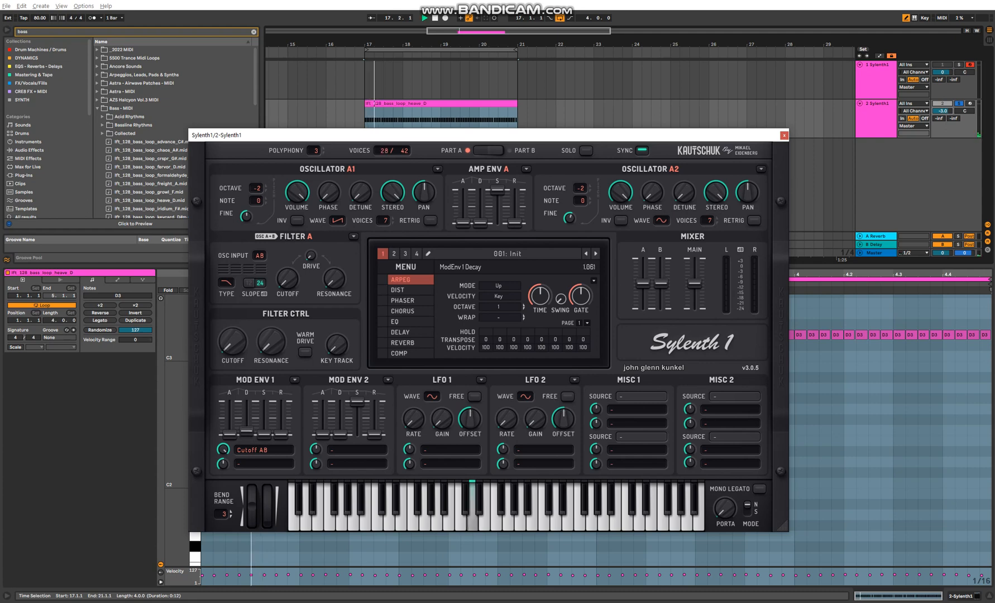
left_click_drag(246, 434, 246, 407)
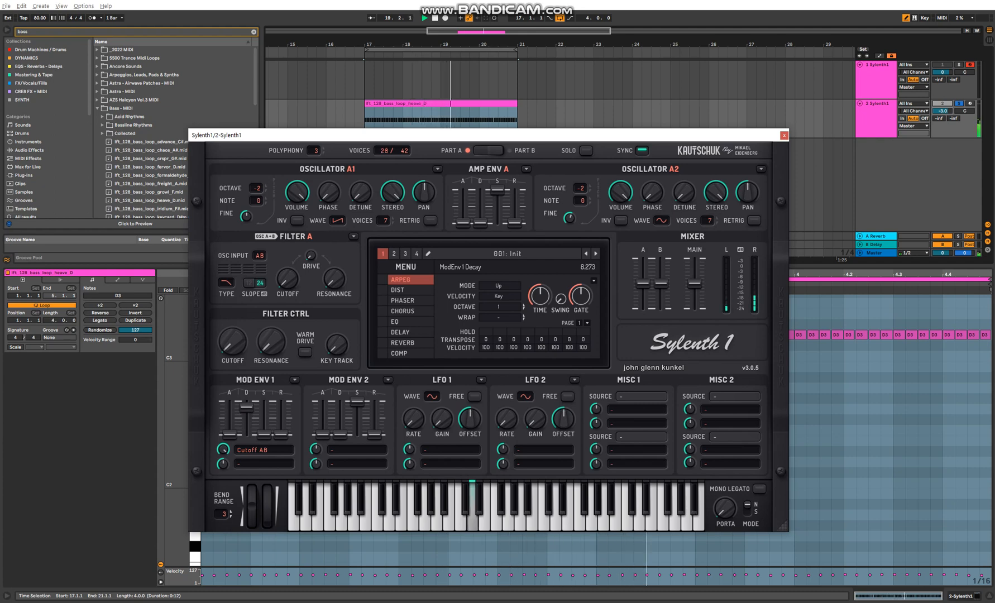
left_click_drag(246, 407, 246, 409)
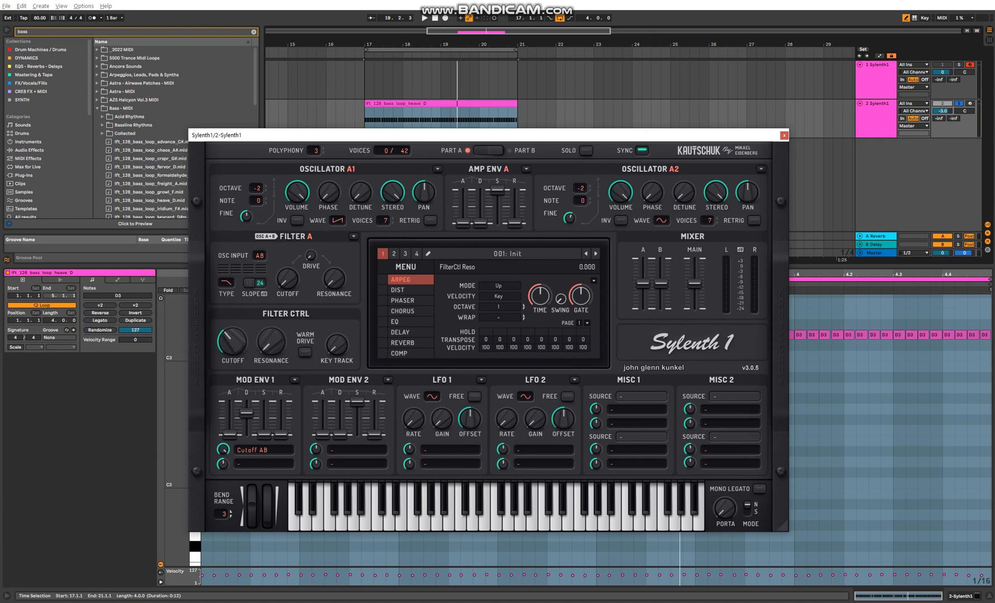
Step: While auditioning the loop, lower Mod Env 1's decay to about 3.7, raise Amp Env A's release slightly and set Mod Env 1's release to about 2.2
key("space")
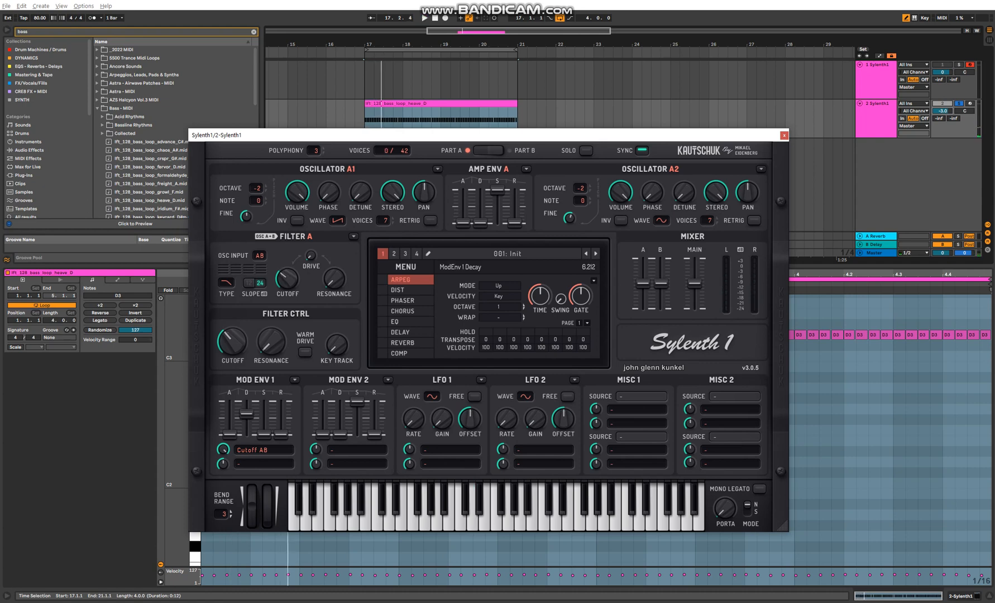
key("space")
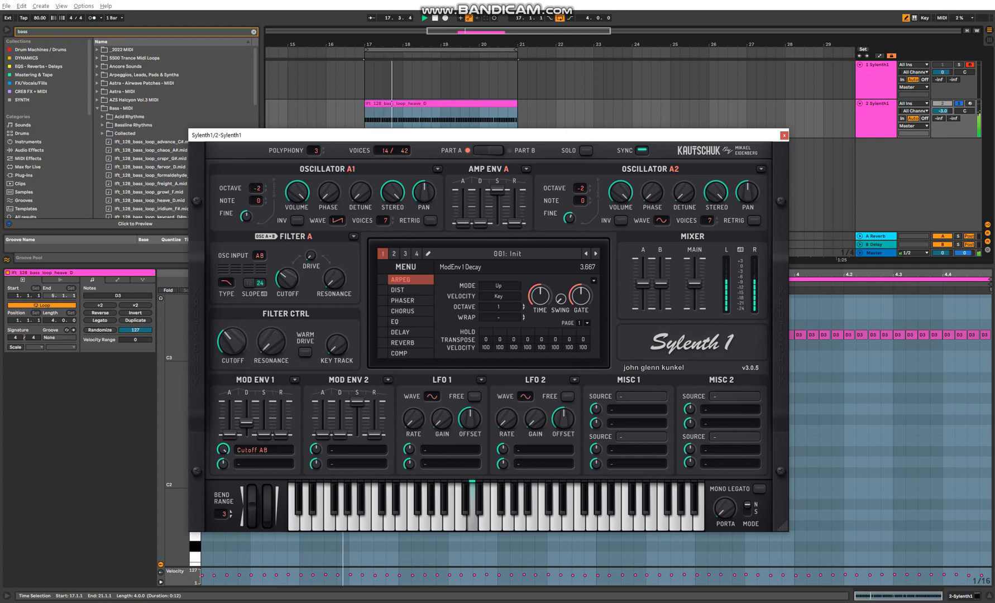
key("space")
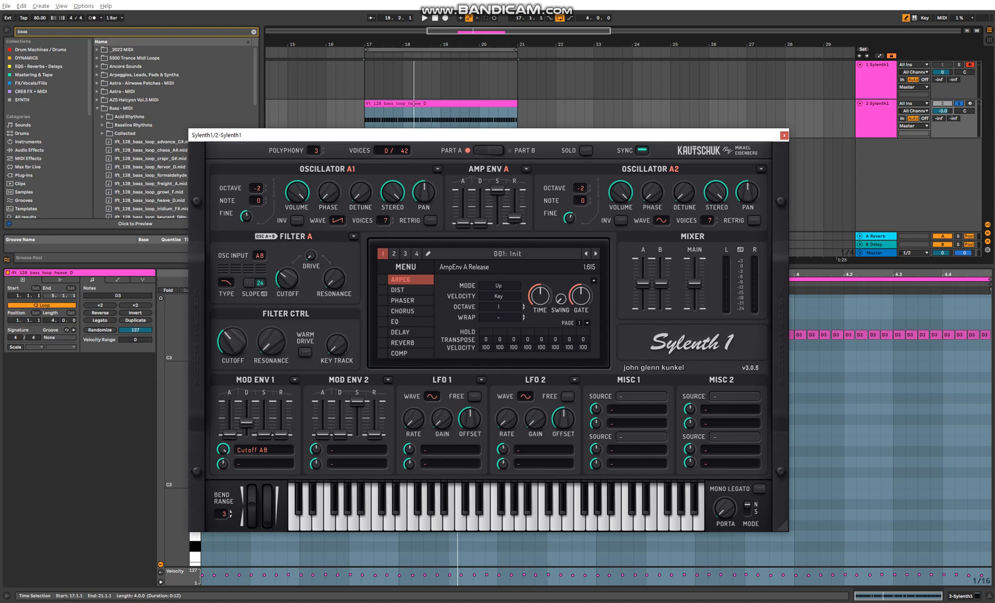
key("space")
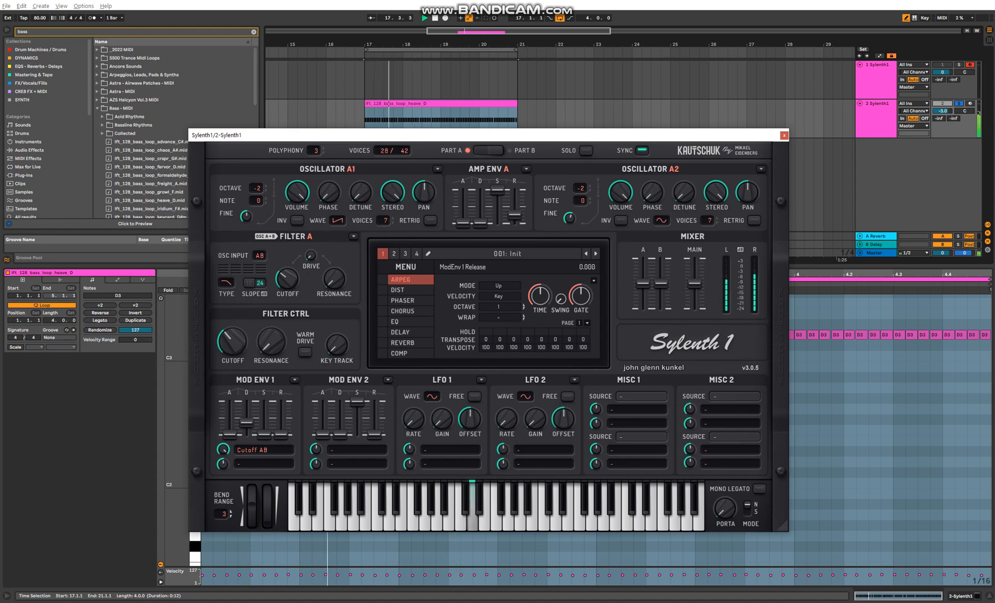
left_click_drag(281, 436, 282, 428)
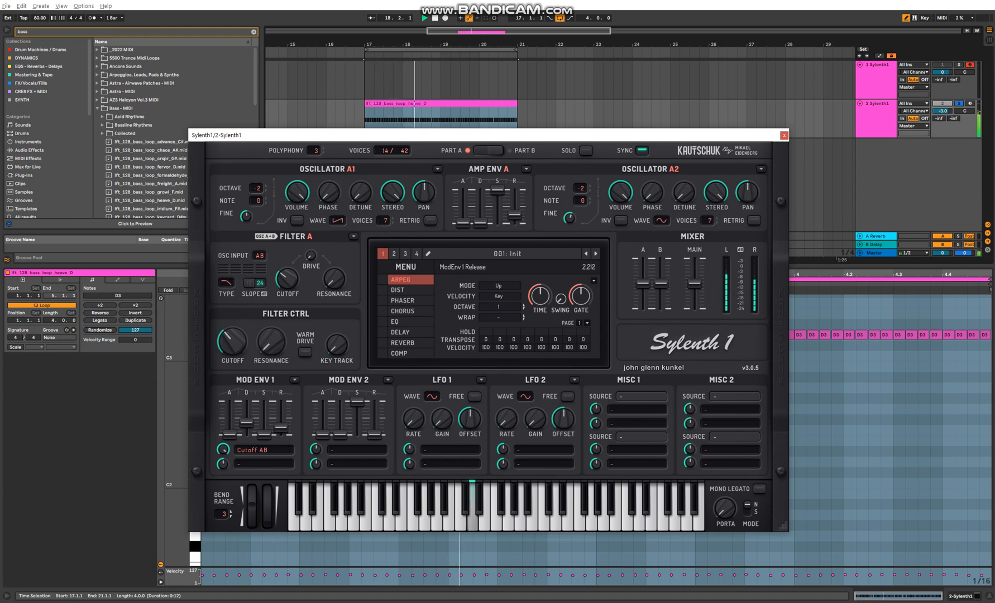
Step: Fine-tune the Filter Control and Filter A cutoffs, and set both Mod Env 1's decay and Amp Env A's release to about 4.1
left_click_drag(231, 341, 232, 349)
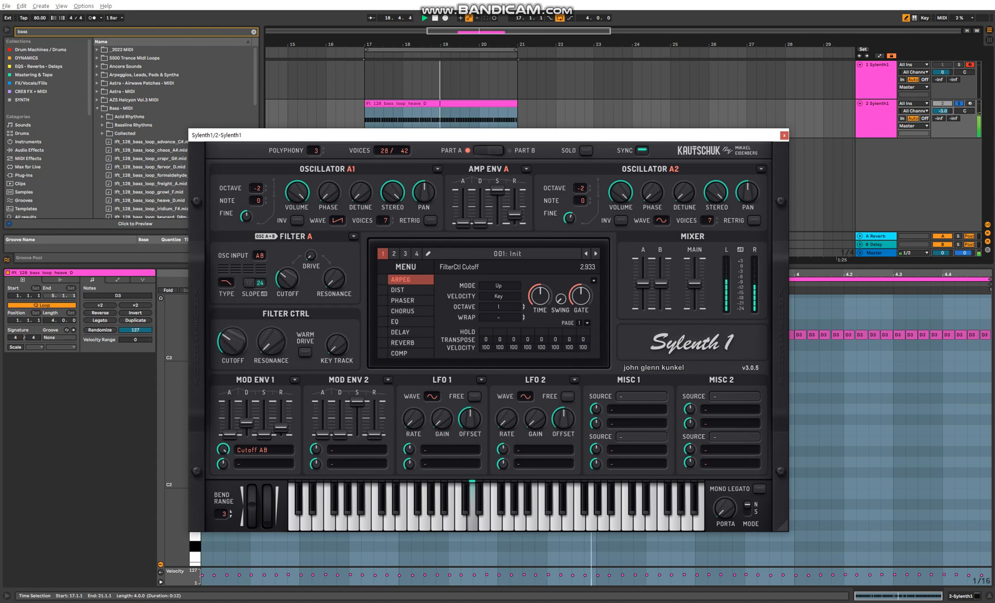
left_click_drag(288, 277, 287, 288)
left_click_drag(247, 423, 246, 421)
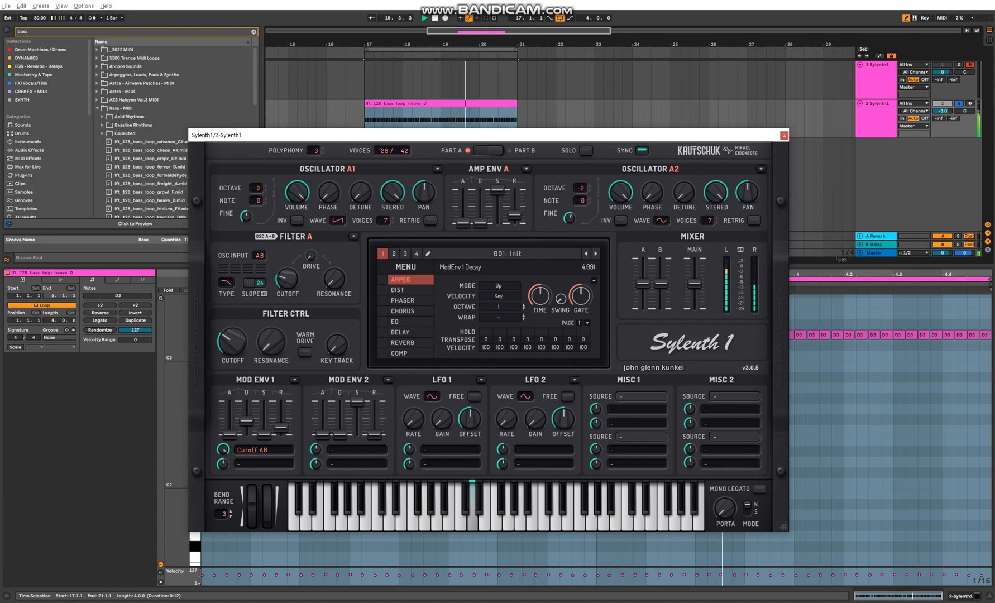
left_click_drag(232, 341, 232, 333)
left_click_drag(288, 278, 288, 271)
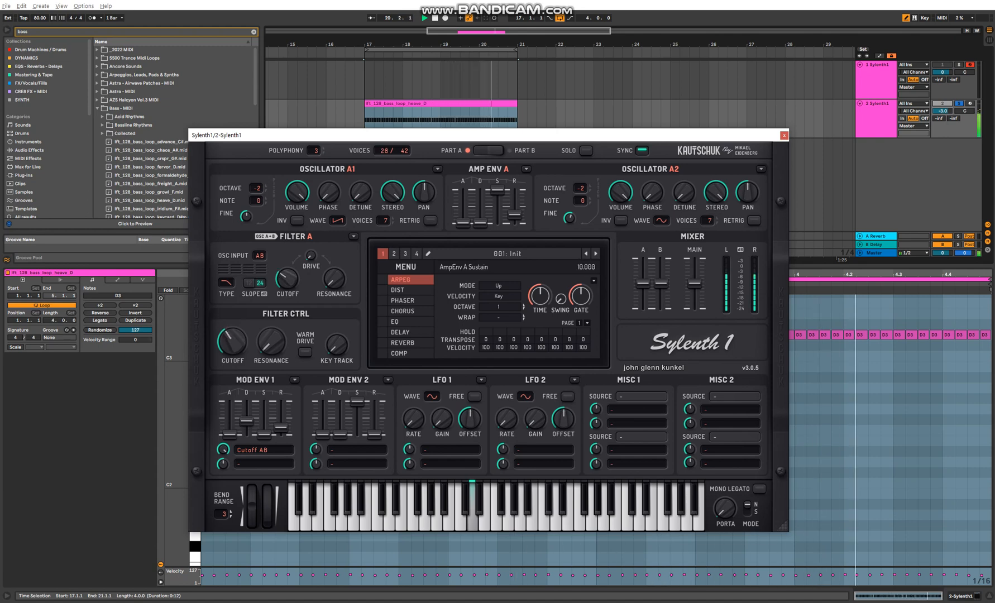
left_click_drag(514, 214, 514, 209)
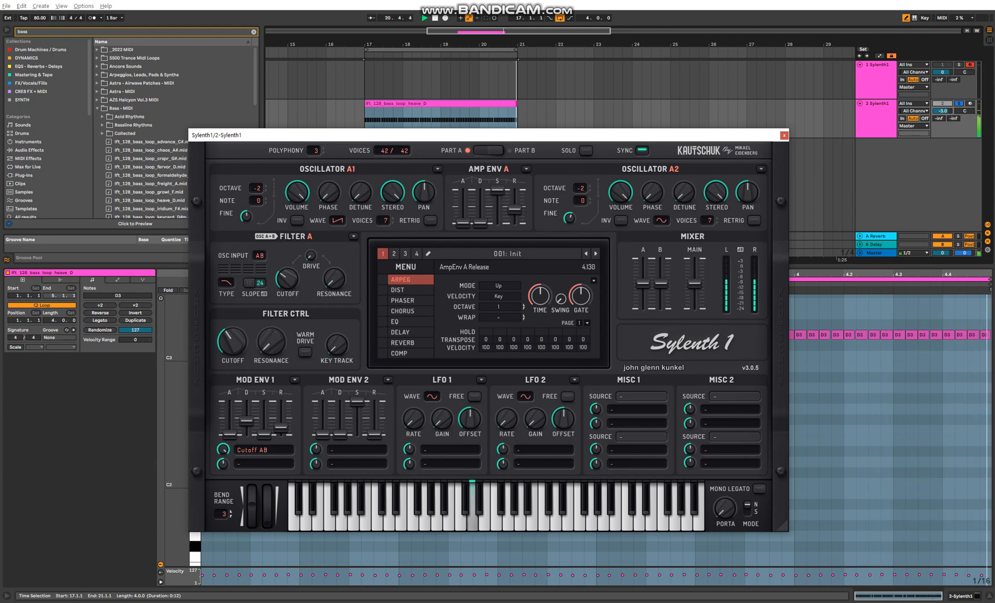
Step: Turn on Warm Drive, add slight Filter Control resonance of about 0.7 and some key tracking, and raise Filter A's resonance slightly
left_click_drag(270, 340, 270, 352)
left_click_drag(336, 346, 337, 340)
left_click(304, 352)
left_click_drag(246, 421, 246, 423)
left_click_drag(288, 279, 334, 271)
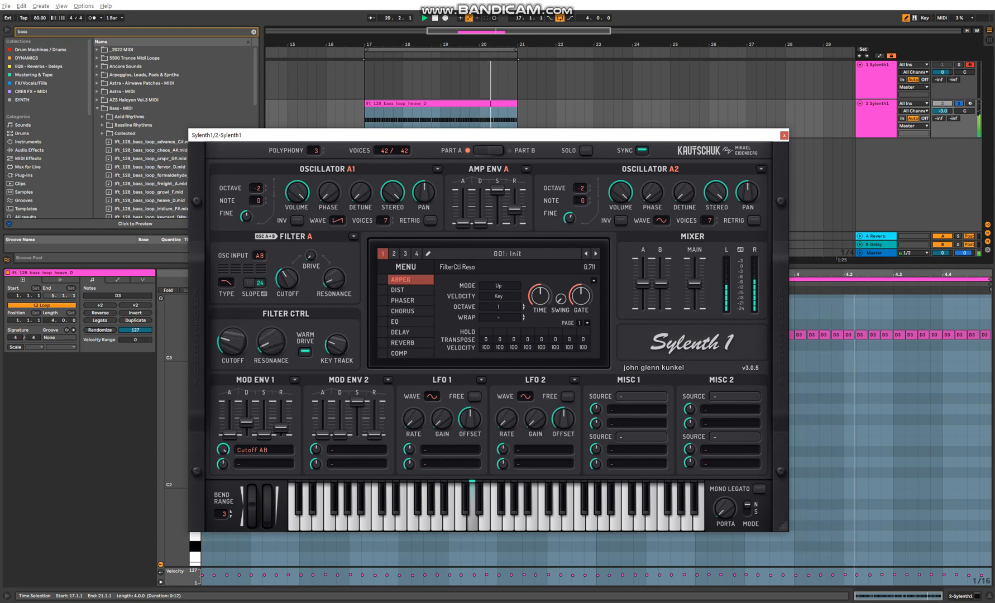
Step: Lower the Filter Control cutoff to about 0.9, raise Mod Env 1's sustain slightly and stop playback
left_click_drag(232, 342, 231, 335)
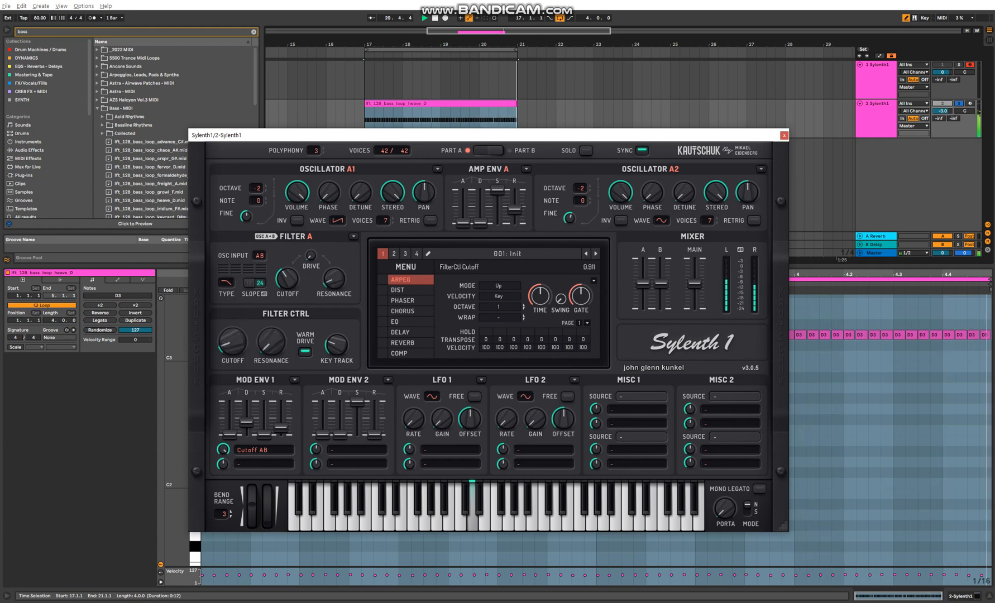
left_click_drag(246, 422, 263, 431)
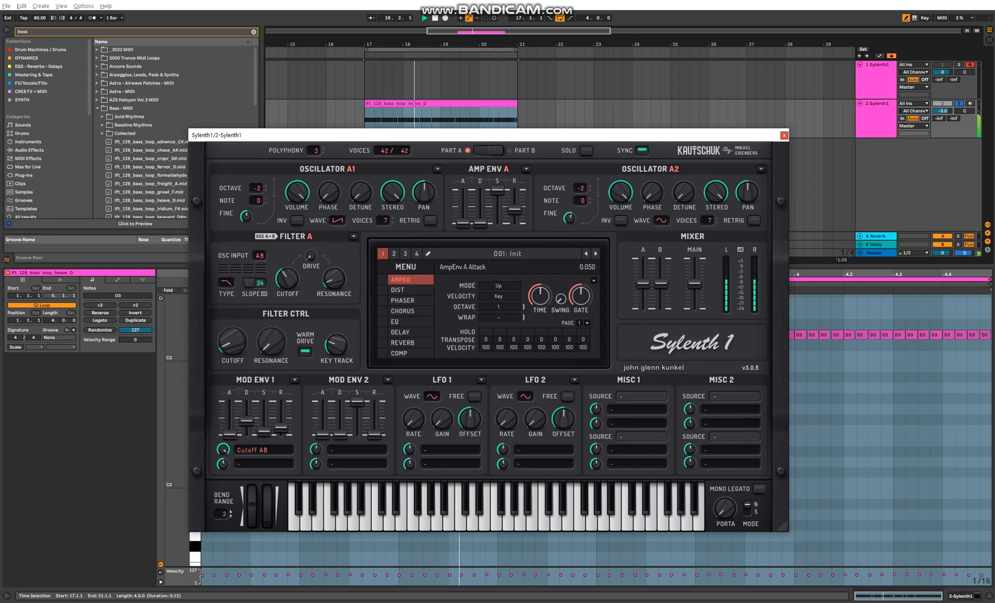
key("space")
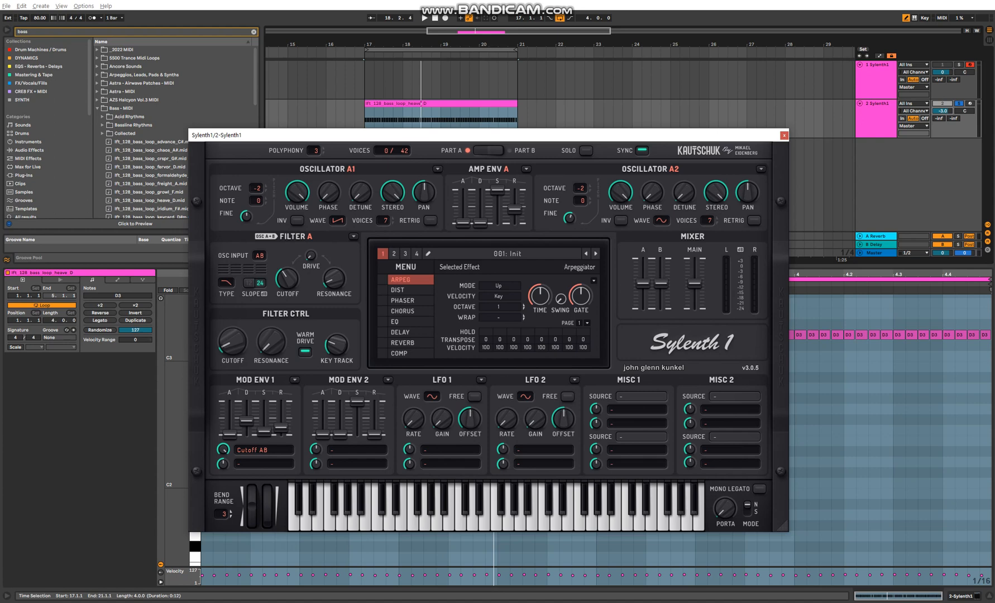
Step: Enable the EQ effect in 2-Pole mode and boost its treble to about 13.8 dB while the loop plays
left_click(409, 321)
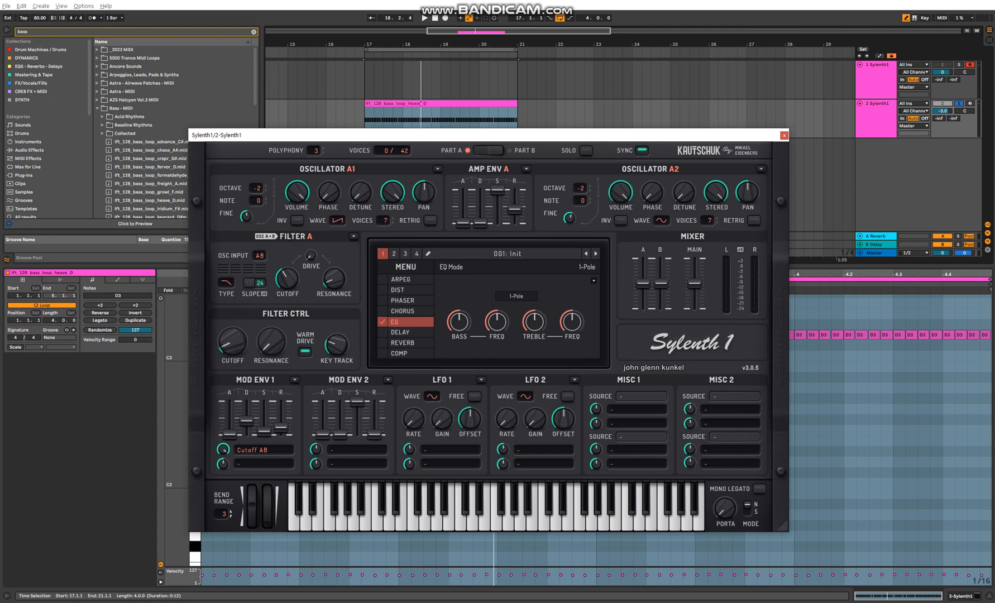
left_click(516, 296)
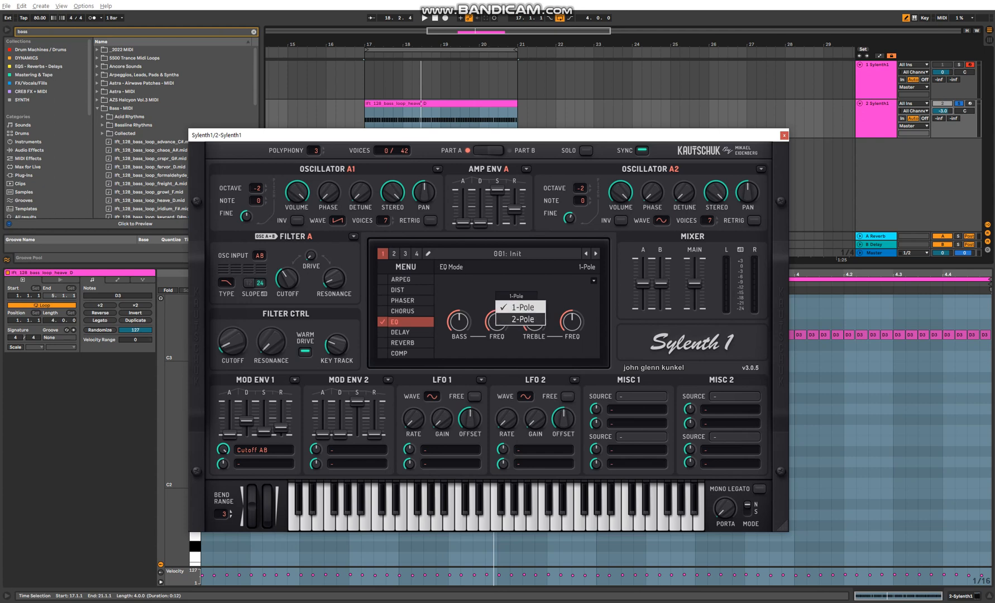
left_click(520, 321)
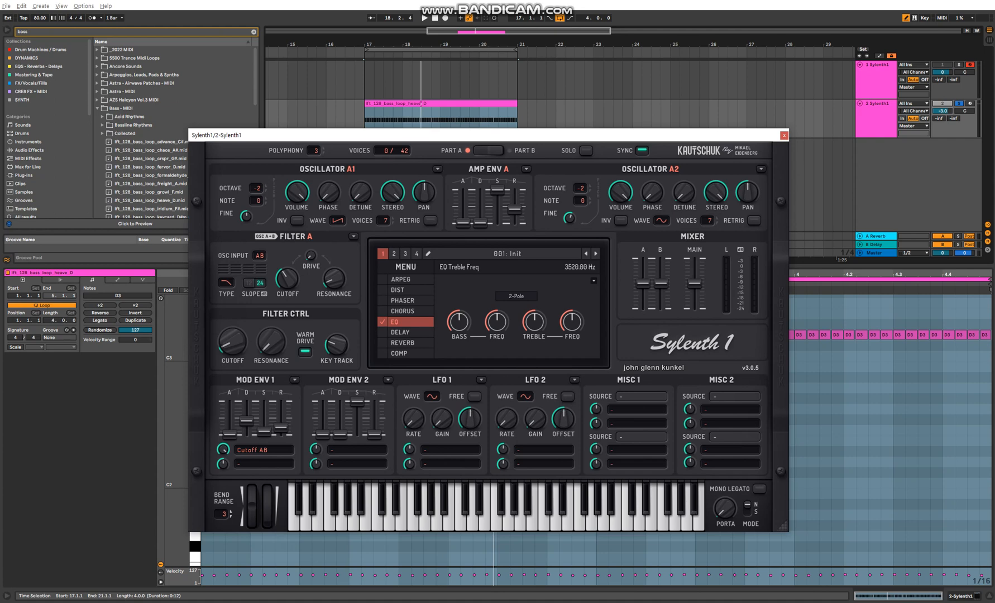
key("space")
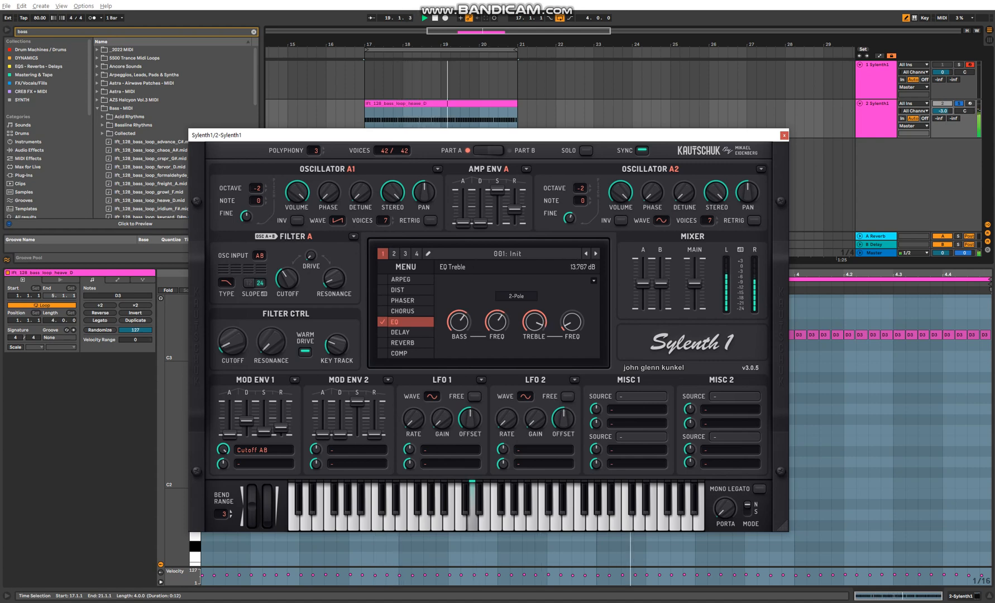
Step: Compare the EQ's 1-Pole mode with 2-Pole, keep 2-Pole, and close the Filter Control cutoff fully with more key tracking while auditioning
left_click(516, 296)
left_click(520, 307)
left_click(516, 296)
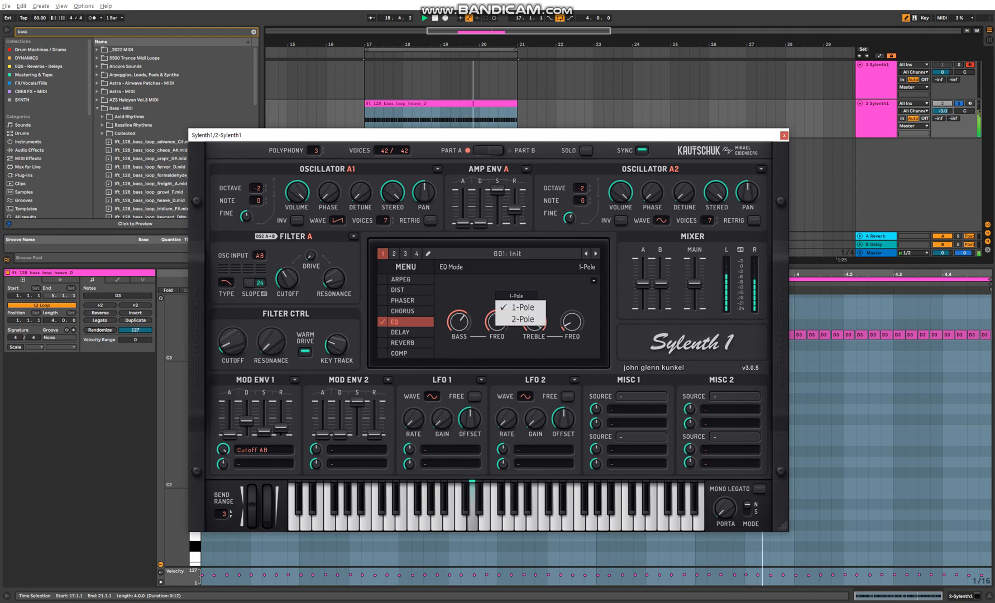
left_click(520, 321)
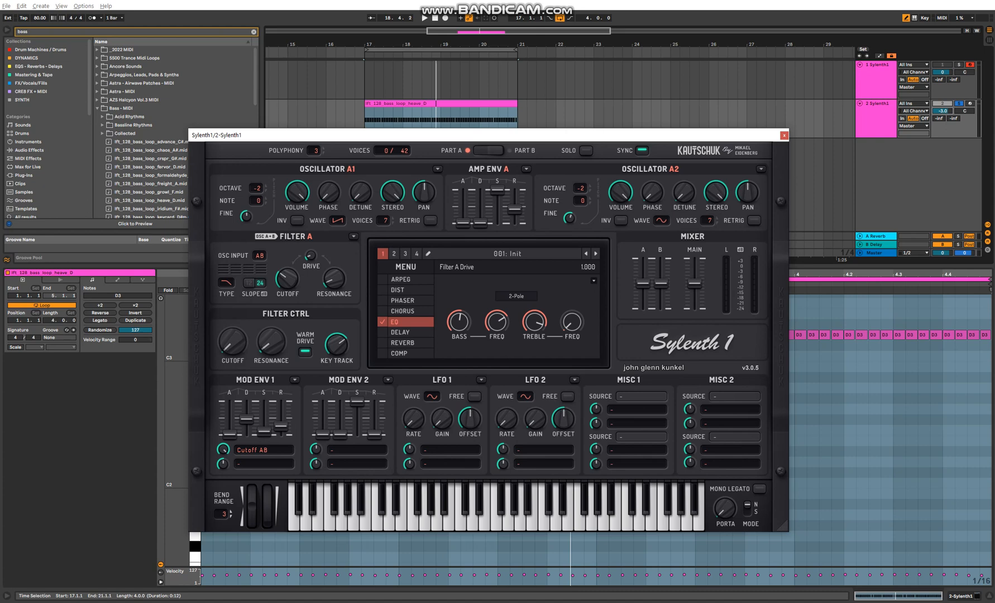
key("space")
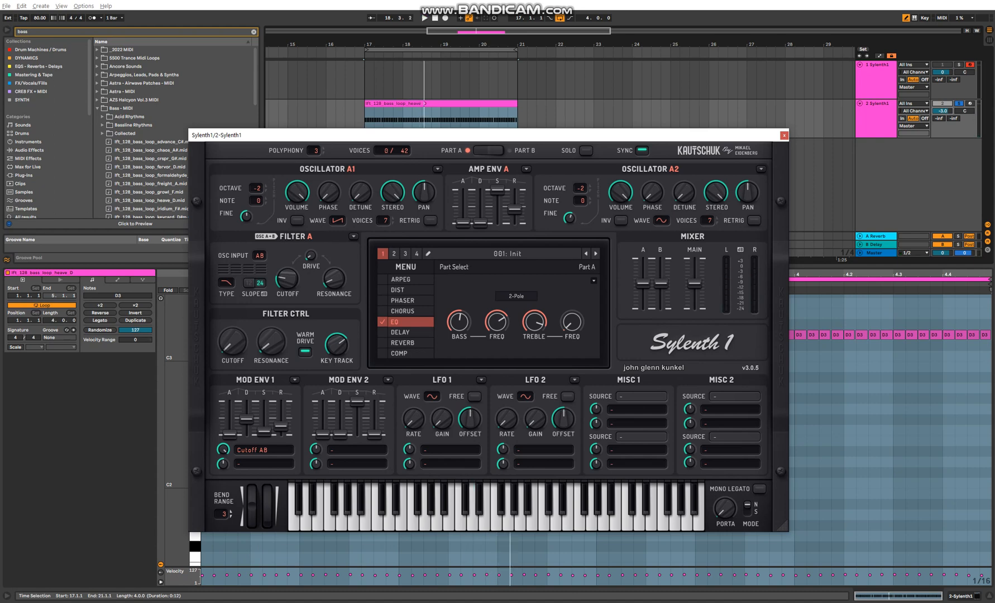
Step: Set Part B's oscillator B1 to 7 voices with retrigger off, and return to Part A
left_click(489, 150)
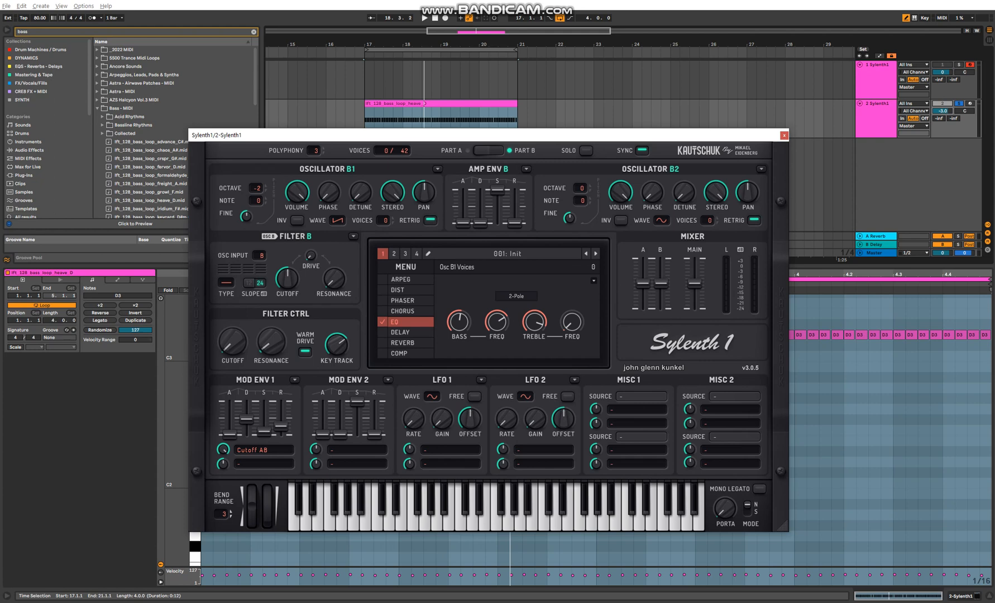
left_click_drag(384, 220, 383, 212)
left_click(430, 220)
left_click(487, 151)
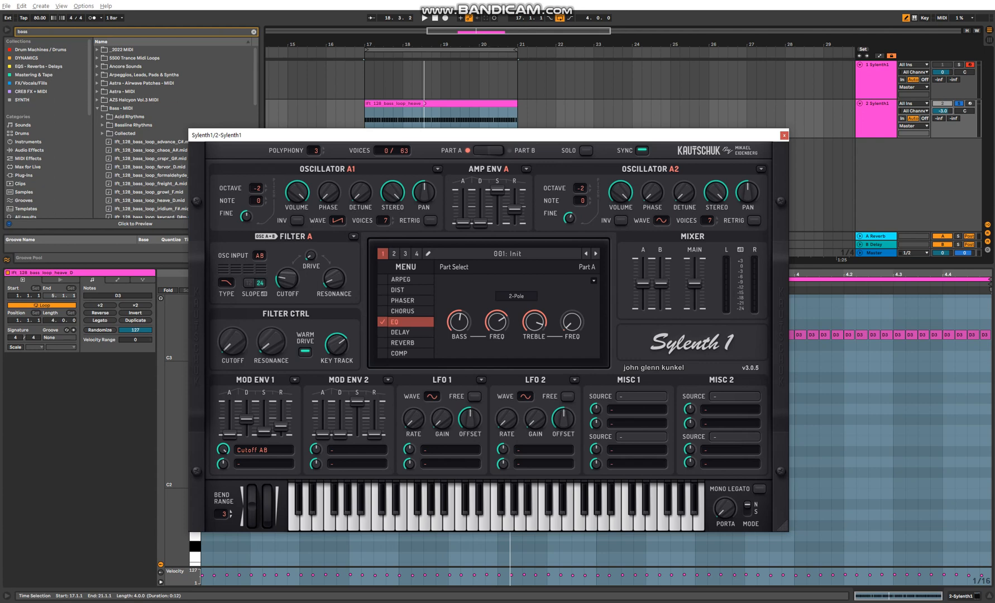
Step: Copy oscillator A1's settings and paste them into oscillators B1 and B2
left_click(437, 169)
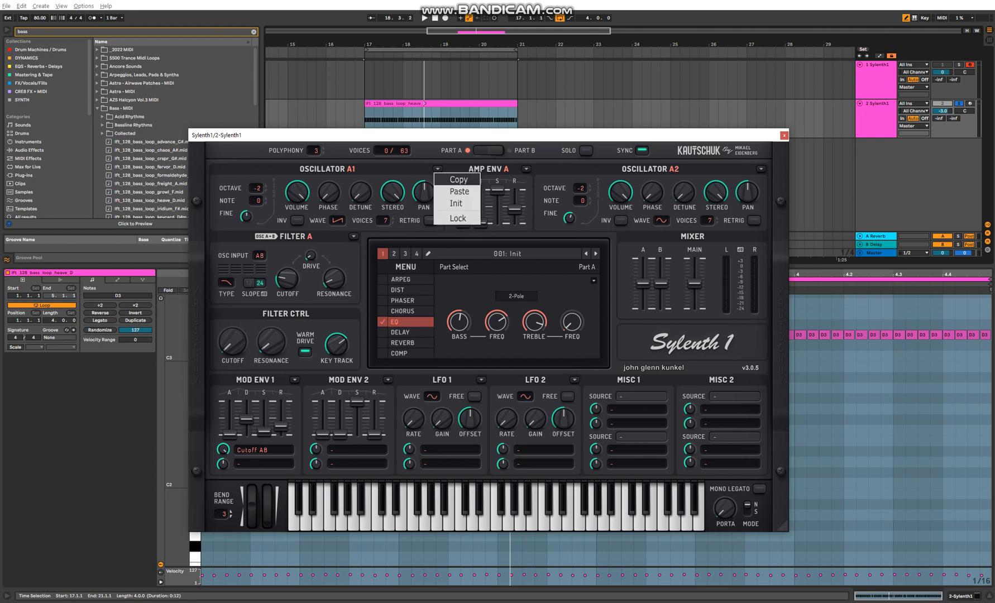
left_click(459, 180)
left_click(487, 150)
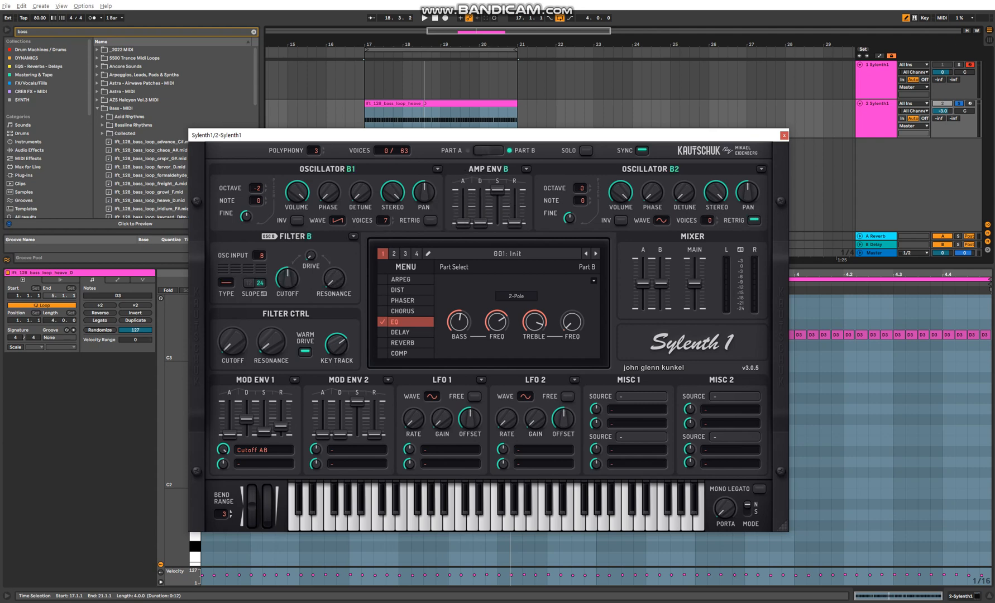
left_click(437, 168)
left_click(459, 191)
left_click(761, 168)
left_click(782, 191)
Step: Set Filter B's oscillator input to B and its type to Lowpass, and play the loop with its cutoff lowered to about 4.6
left_click(259, 255)
left_click(259, 255)
left_click(259, 255)
left_click(226, 282)
left_click(259, 255)
left_click_drag(226, 282, 225, 282)
key("space")
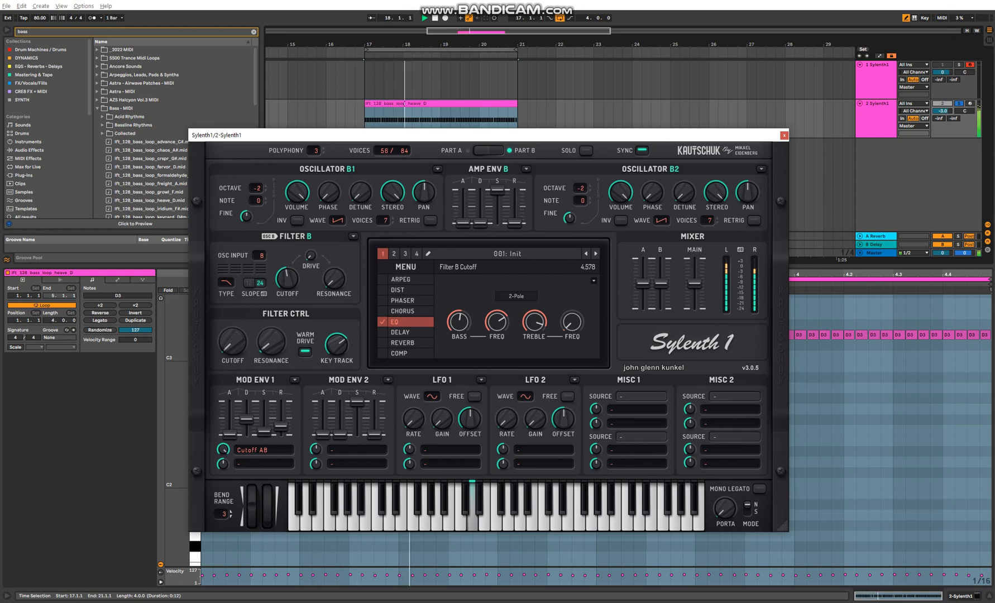
Step: Copy Amp Env A's settings into Amp Env B and lower Filter B's cutoff to about 3.9
left_click(484, 150)
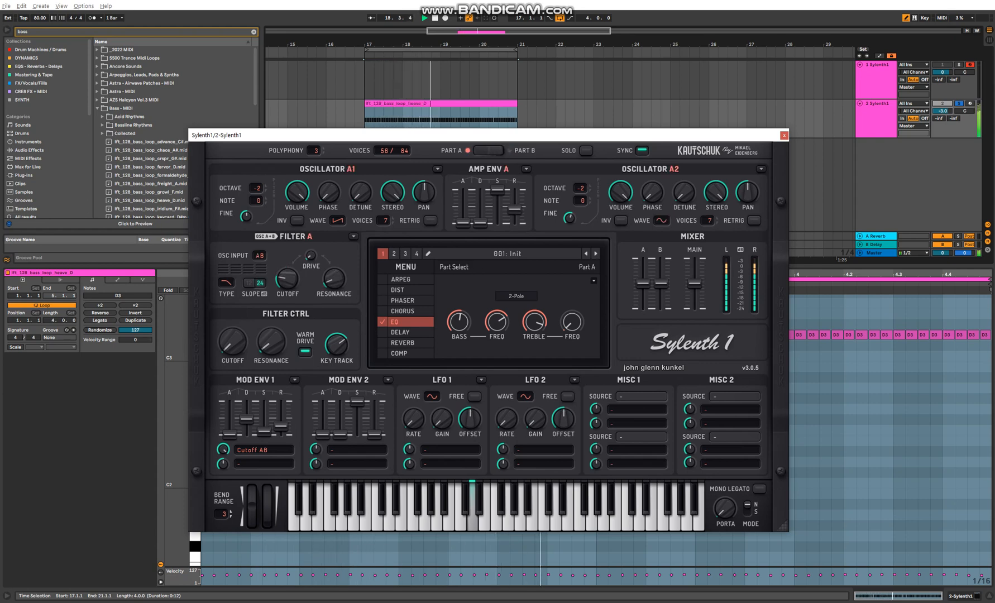
left_click(526, 168)
left_click(547, 180)
left_click(494, 150)
left_click(526, 168)
left_click(548, 191)
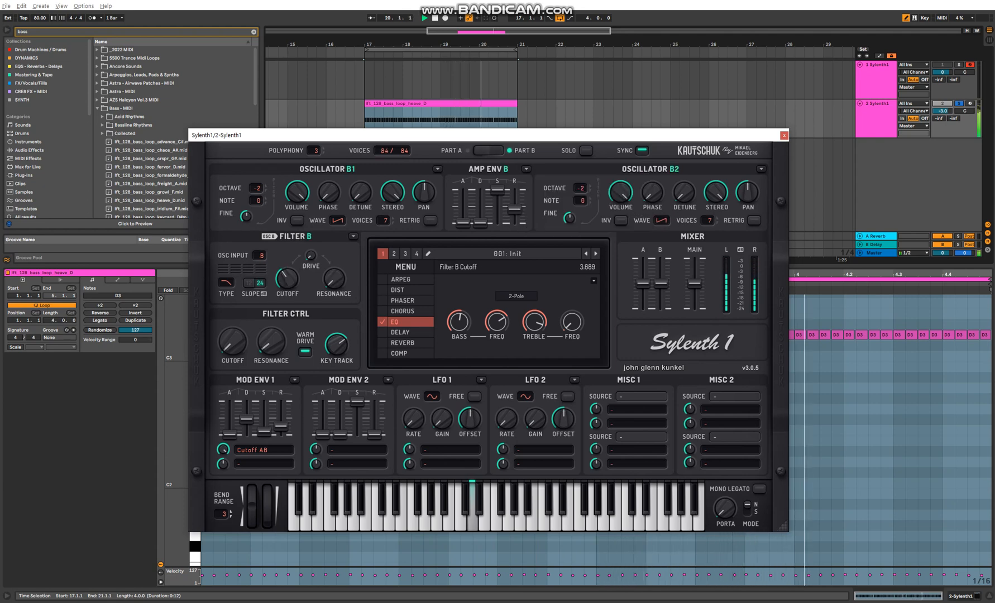
Step: Set oscillator B1's octave to -3 and reduce its volume slightly while auditioning the loop, and close the synth window
key("space")
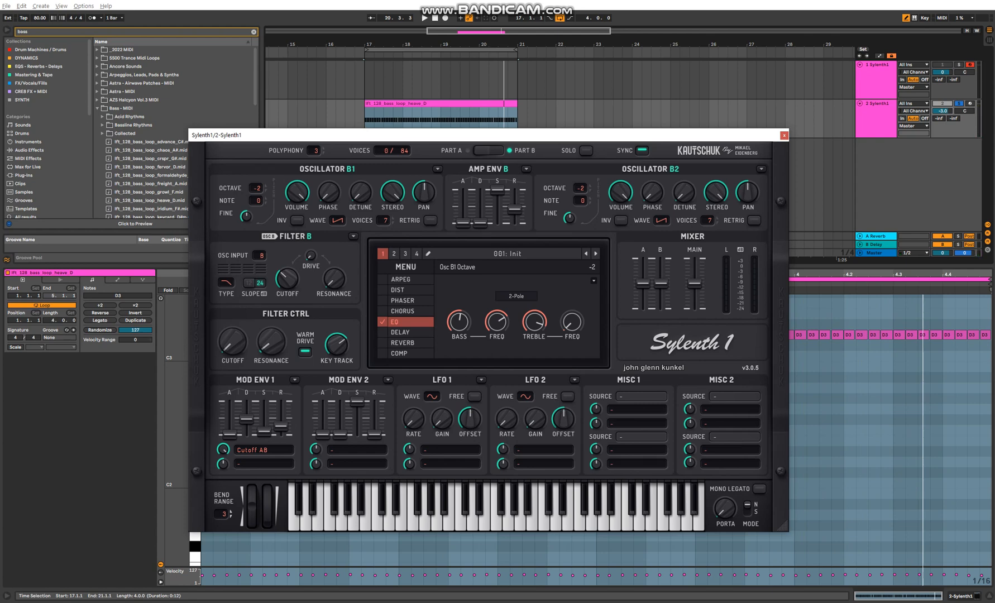
key("space")
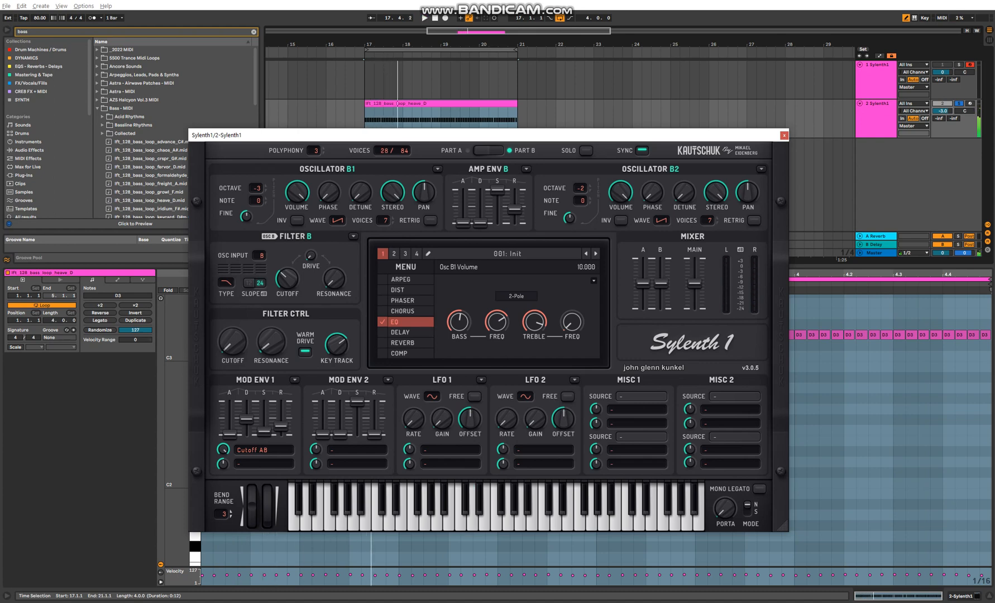
key("space")
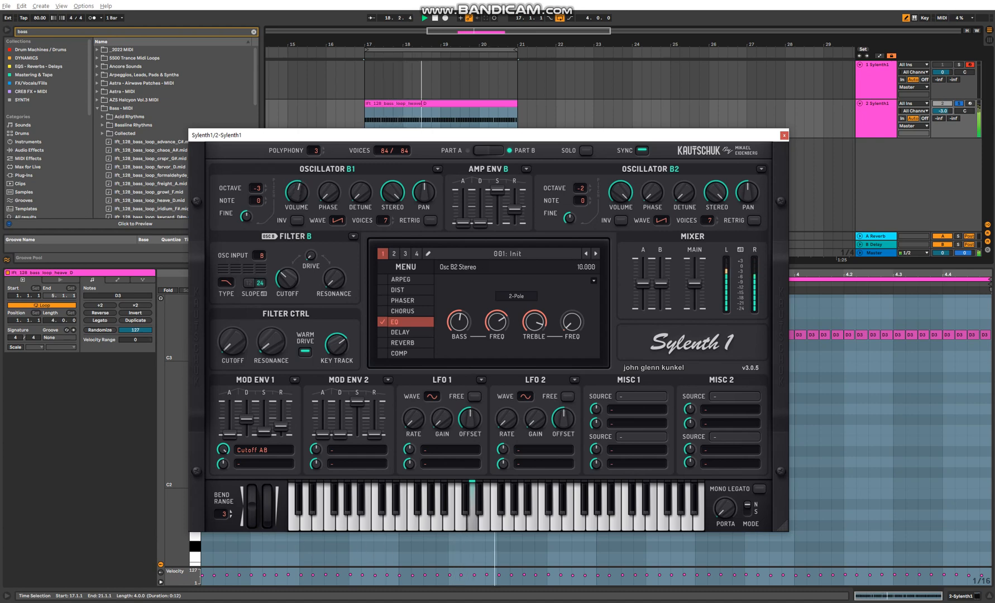
left_click(783, 135)
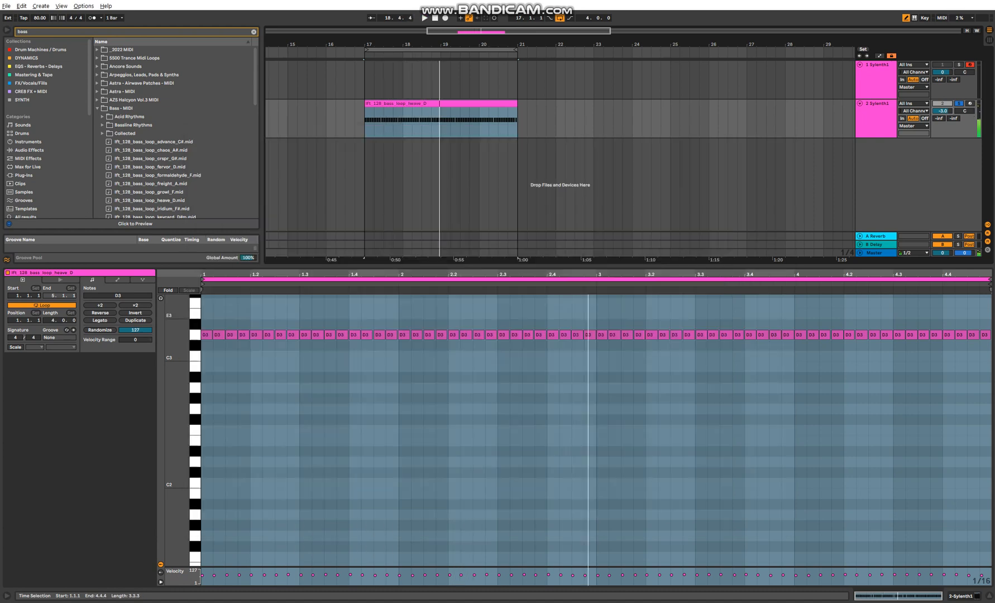
Step: Select all notes in the bass clip, fix the grid at 1/16, and quantize note starts and ends to 1/16 at 100%
left_click(441, 313)
key("Delete")
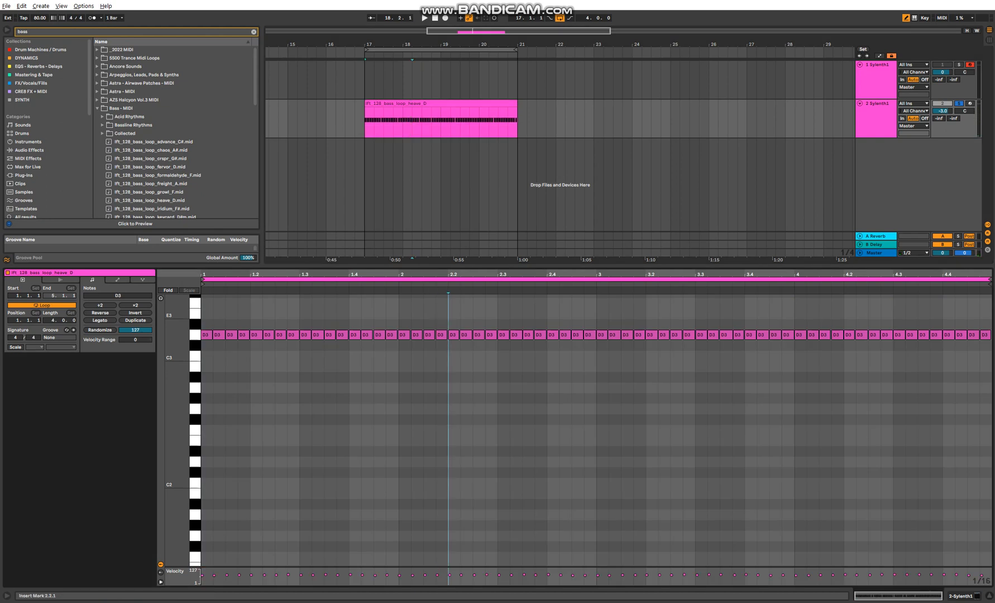
key("ctrl+a")
key("b")
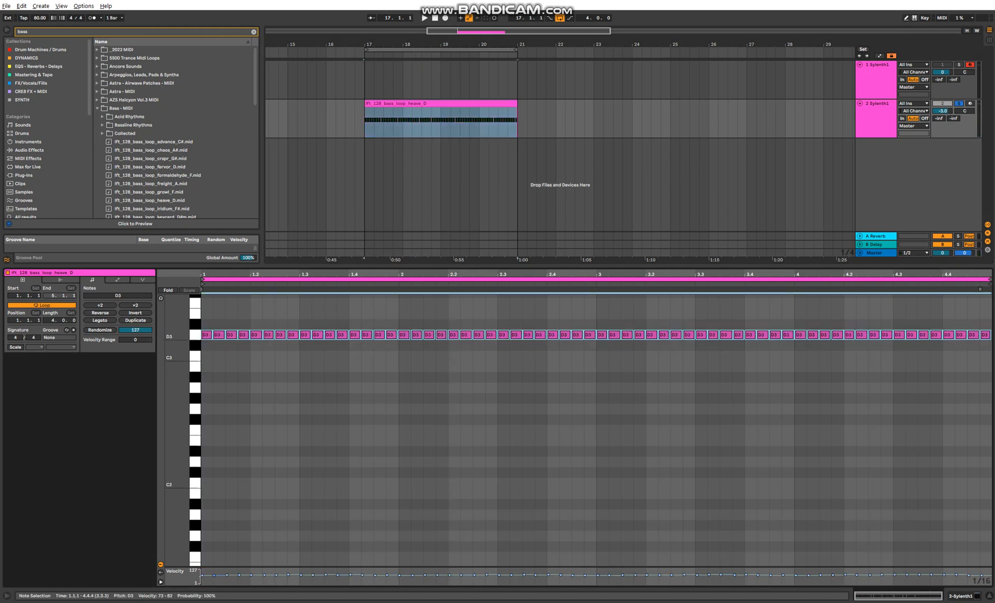
left_click_drag(250, 274, 250, 305)
right_click(249, 326)
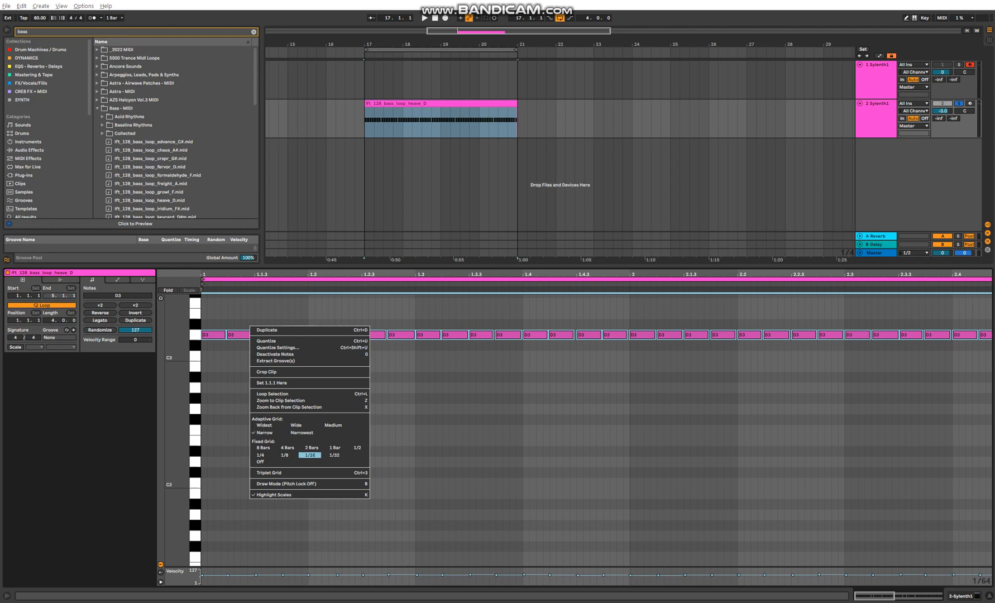
left_click(309, 455)
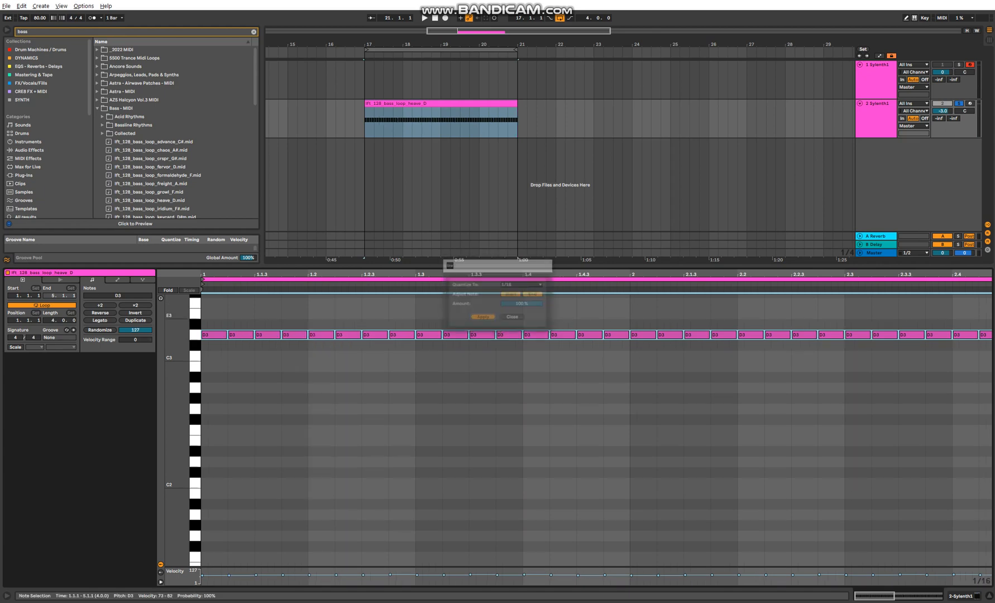
Step: Delete the second and fourth sixteenth notes in each of the bass clip's first two beats, and play the result
right_click(232, 309)
key("Escape")
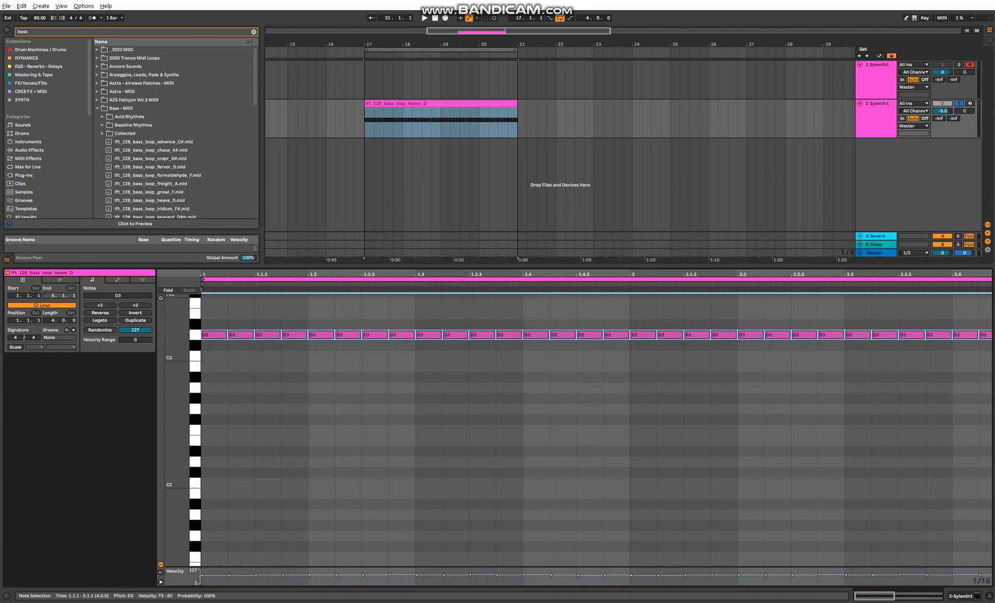
key("space")
key("space")
double_click(241, 335)
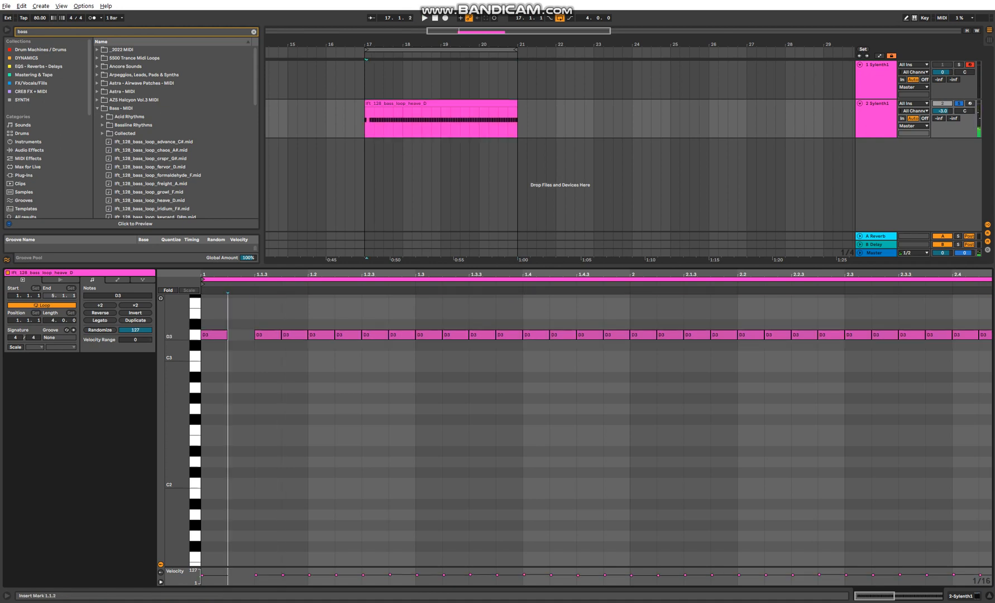
key("space")
double_click(295, 334)
key("space")
key("space")
key("space")
double_click(348, 334)
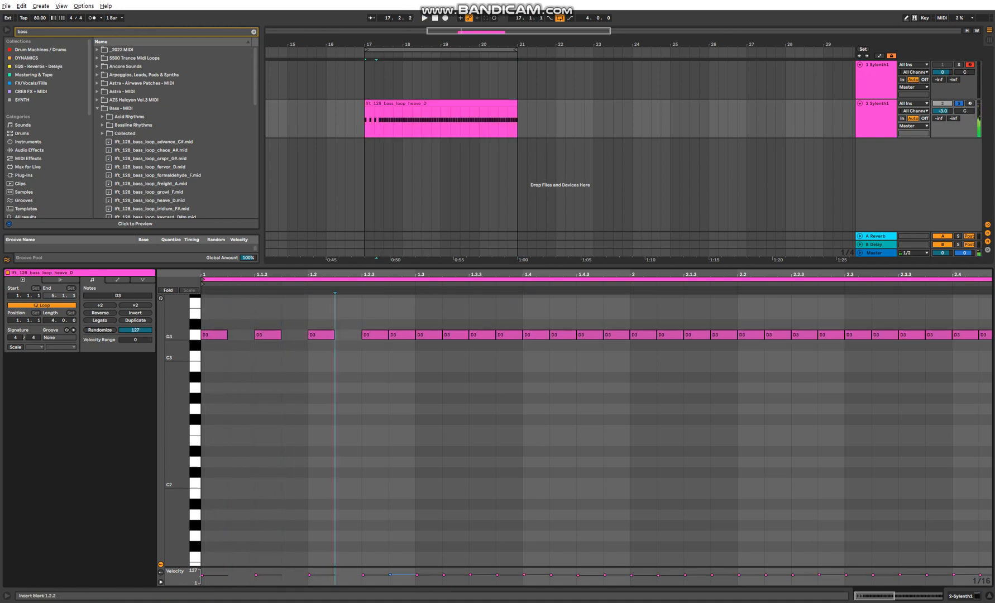
double_click(402, 335)
key("space")
key("space")
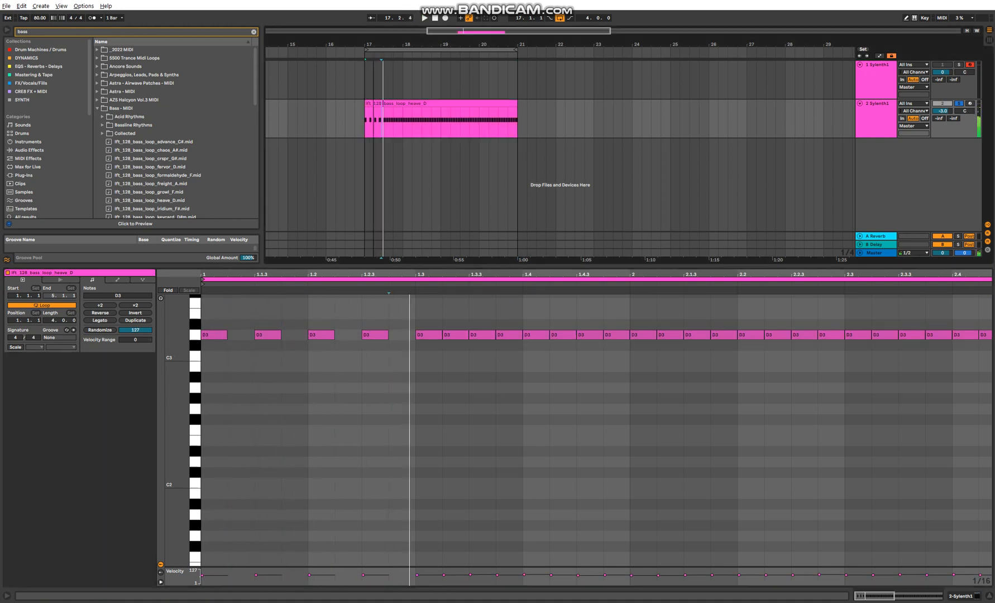
Step: Loop the first two beats of the bass clip from 17.1.1 to 17.3.1, reopen track 2's Sylenth1 window and start playback
left_click_drag(373, 44, 336, 126)
key("ctrl+l")
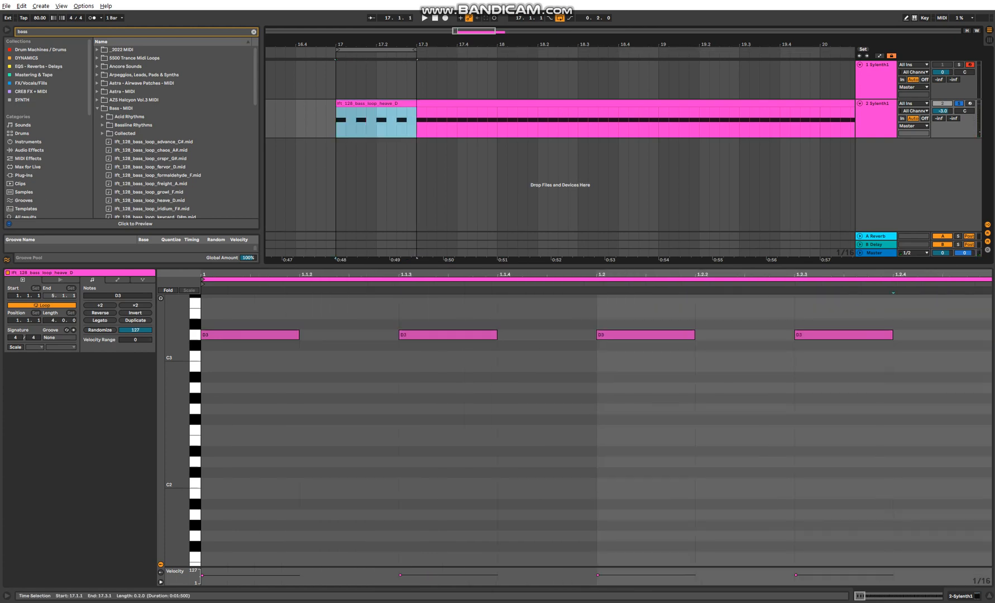
key("shift+Tab")
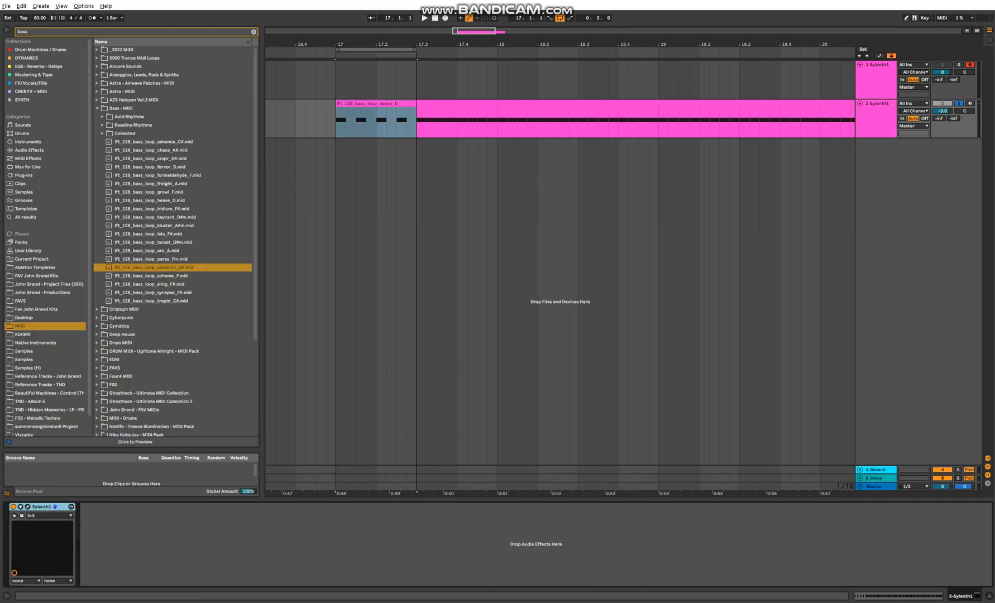
left_click(27, 506)
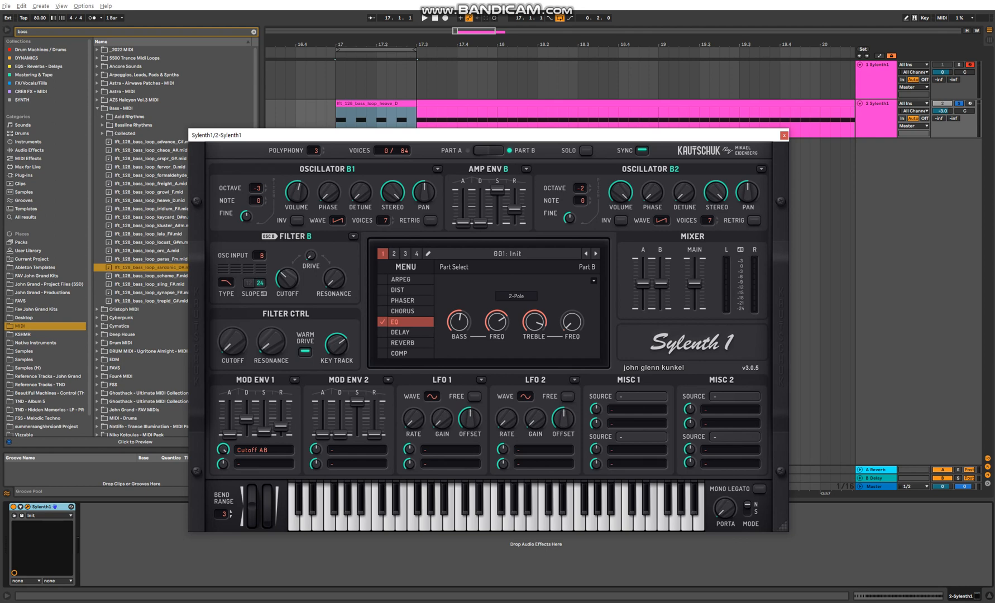
key("space")
Step: Set Amp Env A's release to about 4.6 and raise Mod Env 1's release to about 4.2 while the short loop plays
left_click(488, 150)
left_click_drag(514, 210, 514, 209)
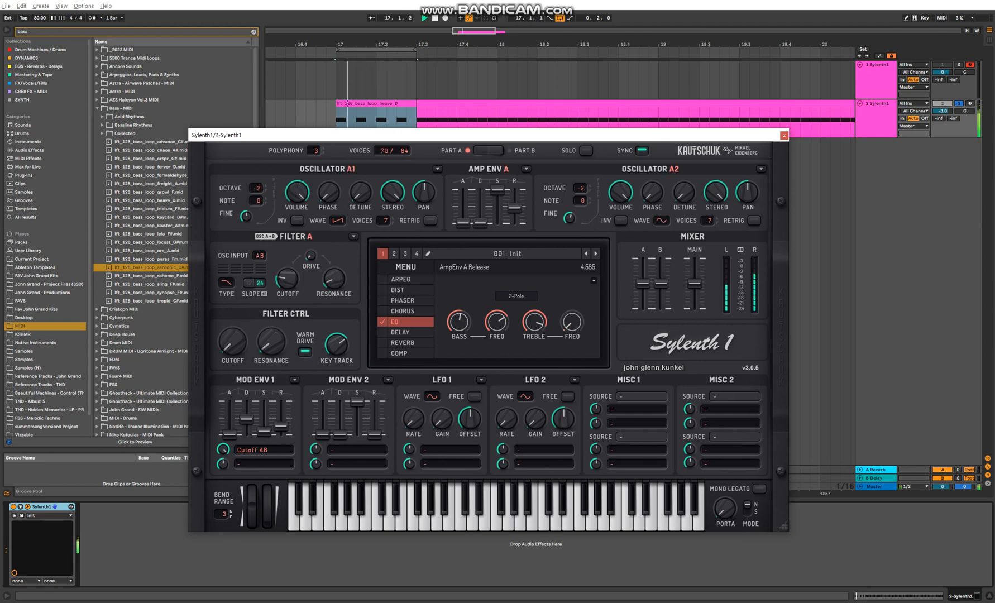
left_click(488, 150)
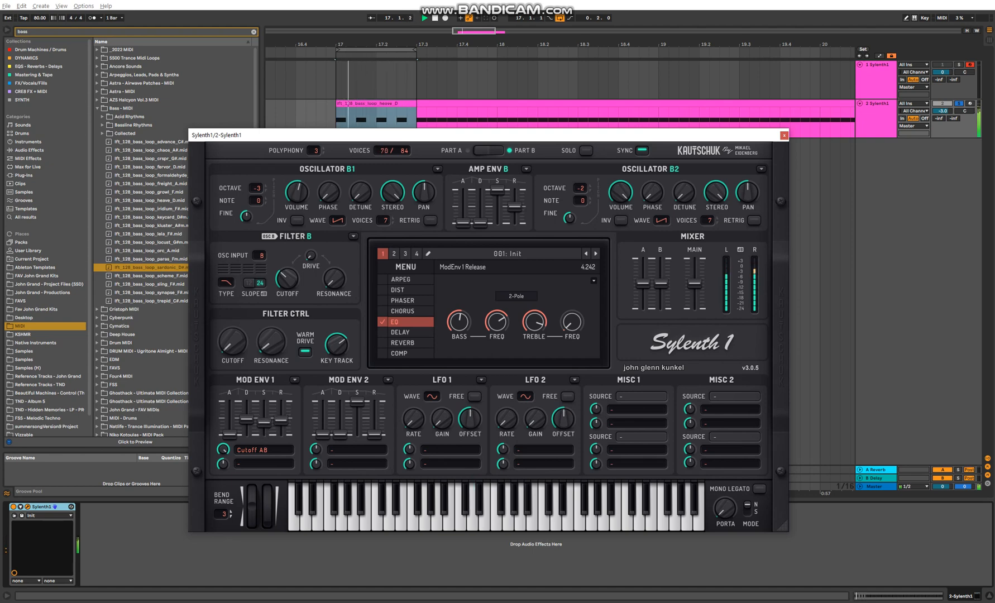
left_click_drag(280, 421, 280, 417)
key("space")
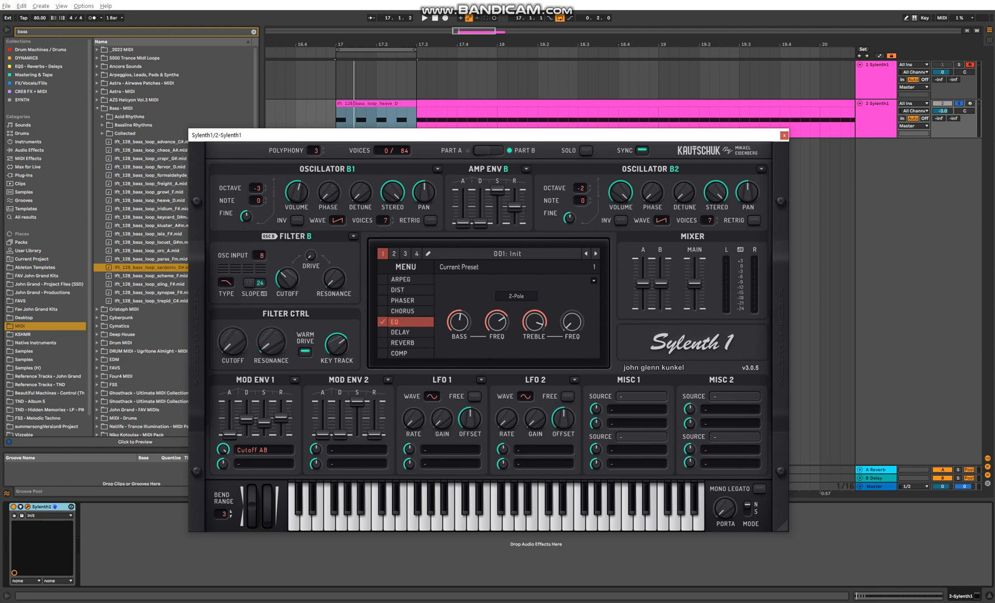
Step: Switch the synth to Part A, loop the entire four-bar bass clip and audition it
left_click(487, 150)
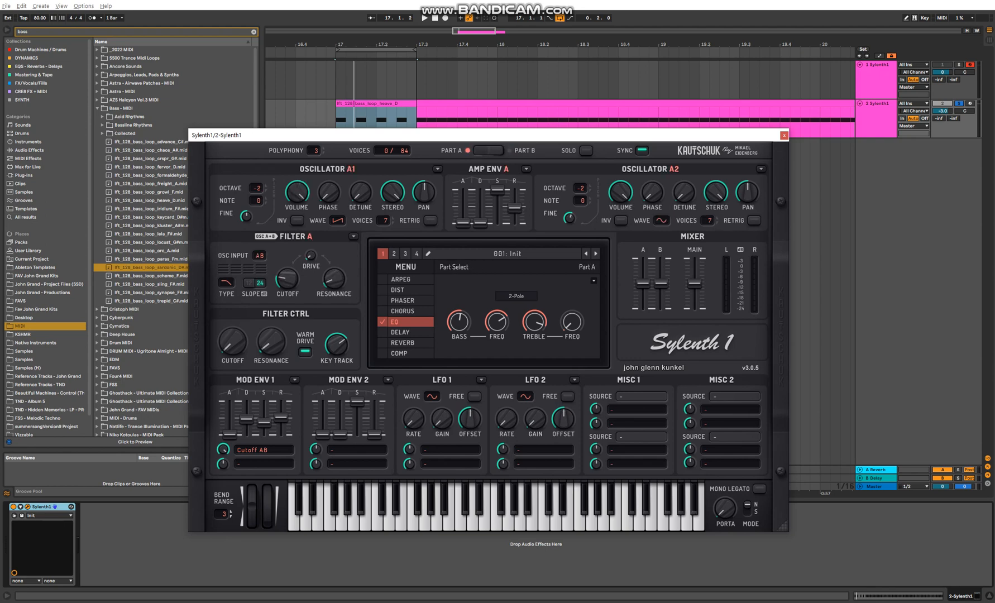
key("space")
key("space")
left_click(487, 103)
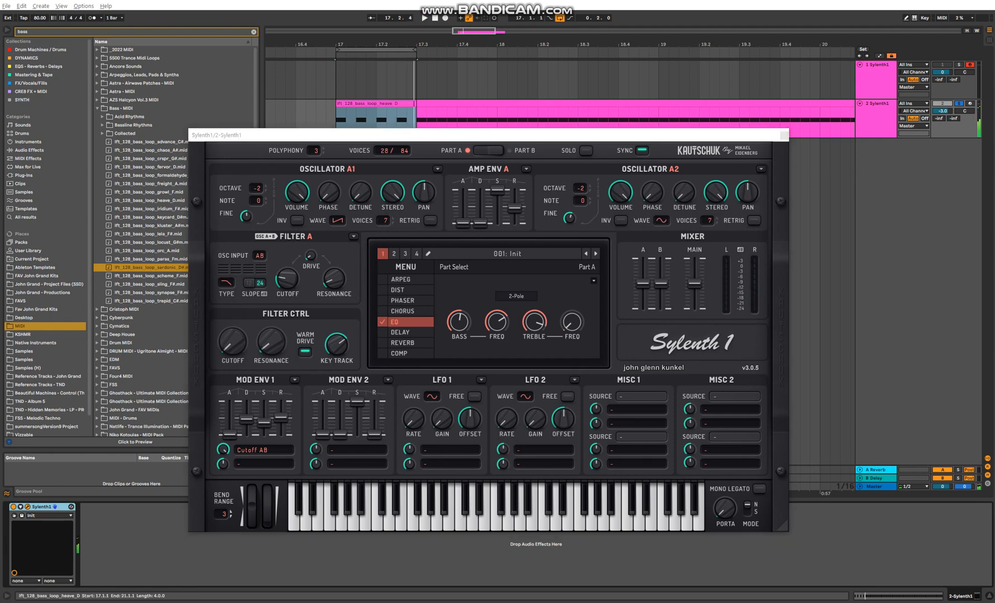
key("ctrl+l")
key("space")
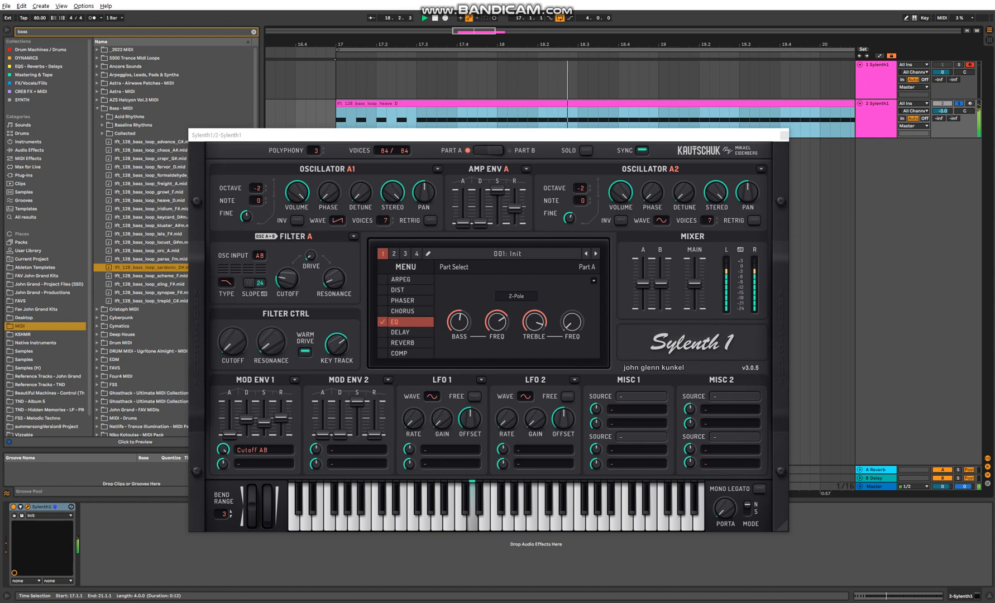
key("space")
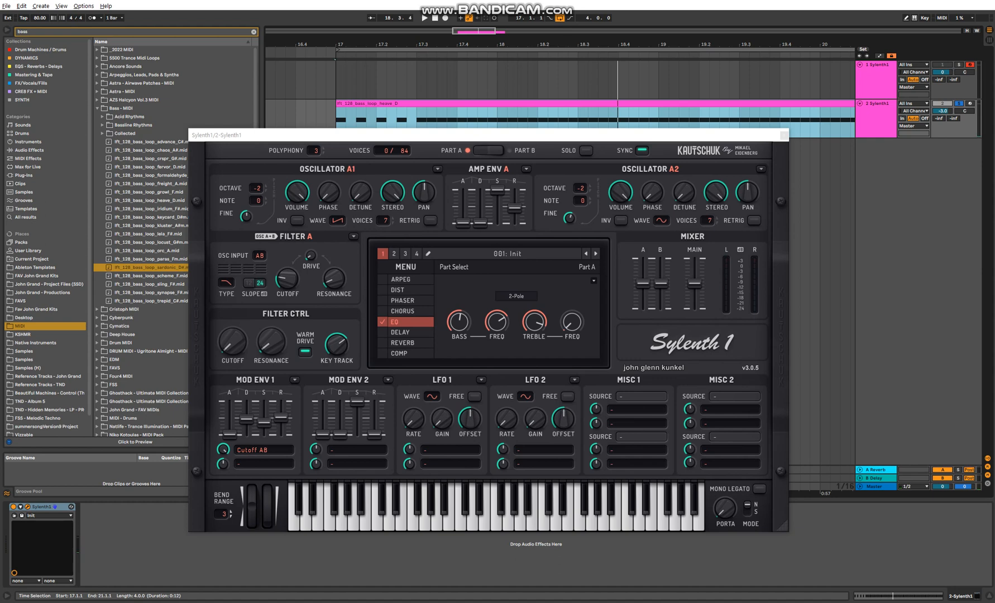
Step: Reduce the stereo amount of oscillators A1, A2, B1 and B2 to about 4.8 each while the loop plays
left_click_drag(392, 192, 391, 249)
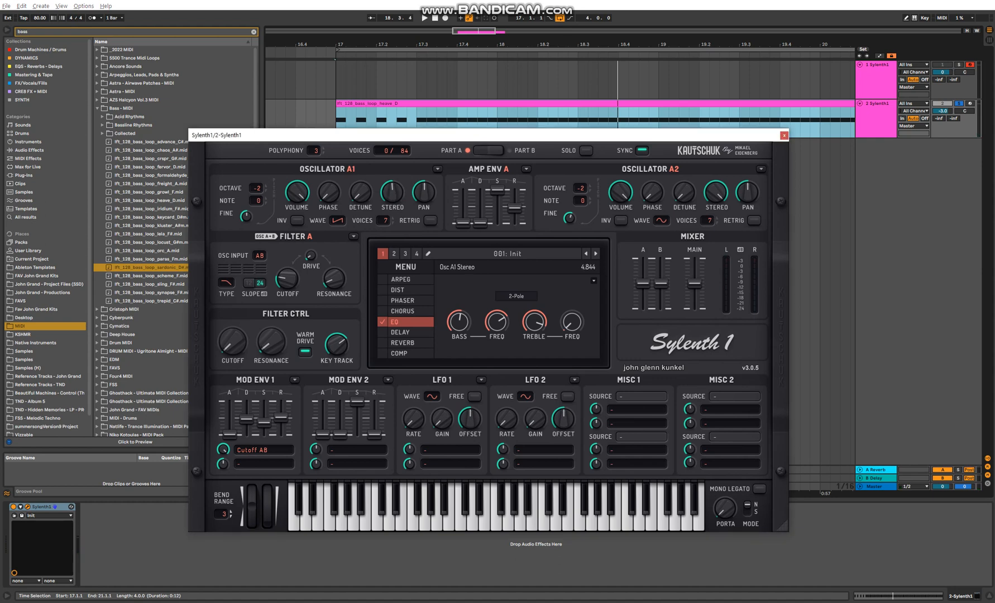
key("space")
left_click_drag(716, 192, 715, 248)
left_click(488, 150)
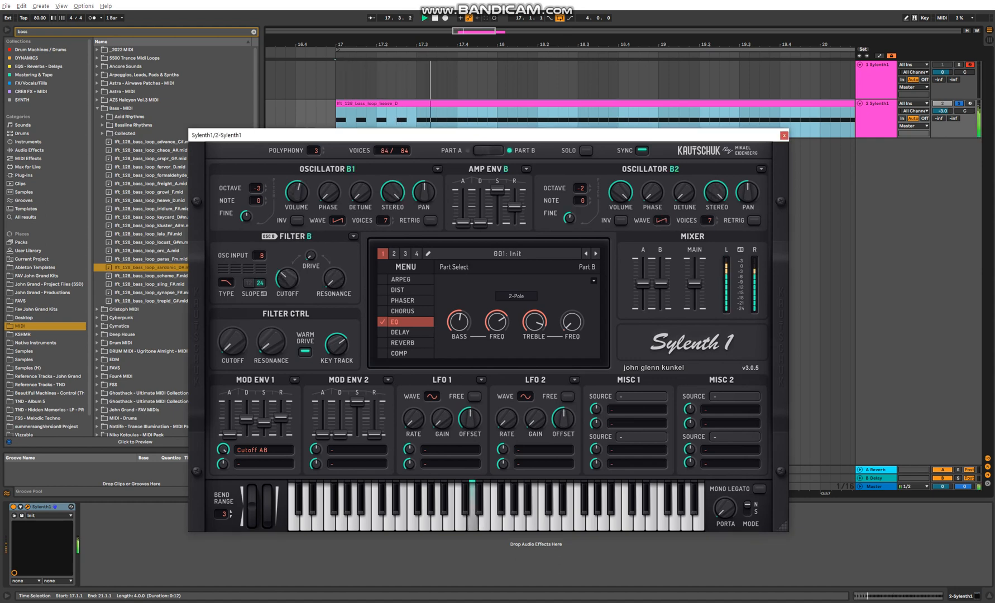
left_click_drag(393, 192, 393, 248)
left_click_drag(715, 192, 716, 249)
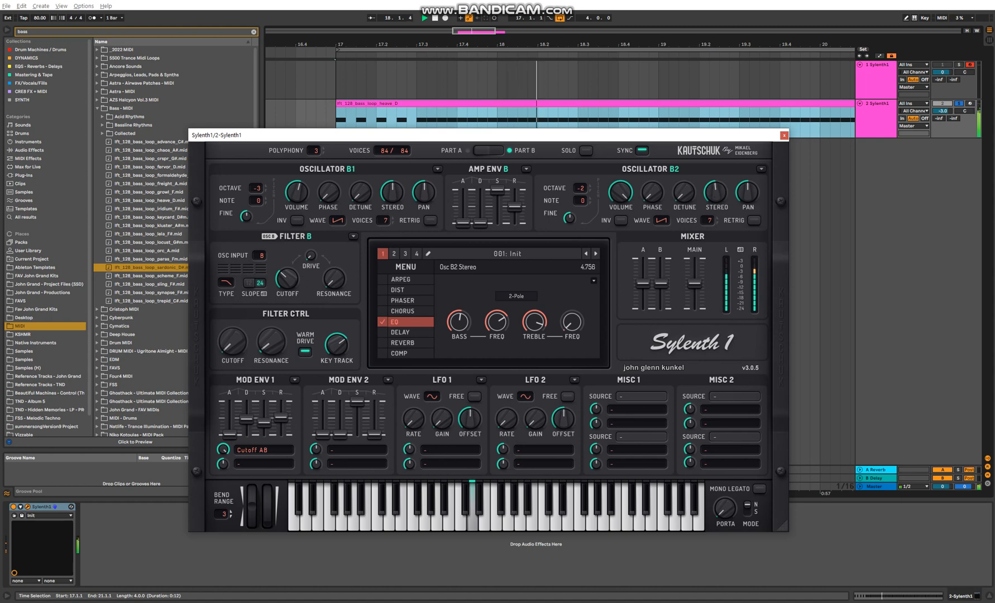
key("space")
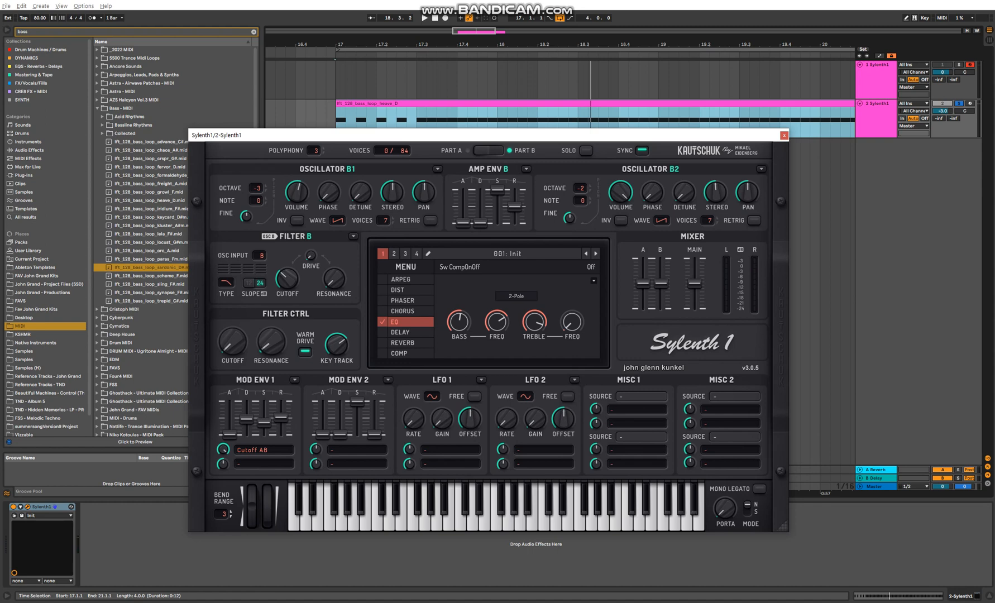
Step: Turn on the synth's compressor, adjust its ratio, and lengthen its attack and release while auditioning the loop
left_click(382, 353)
left_click(400, 353)
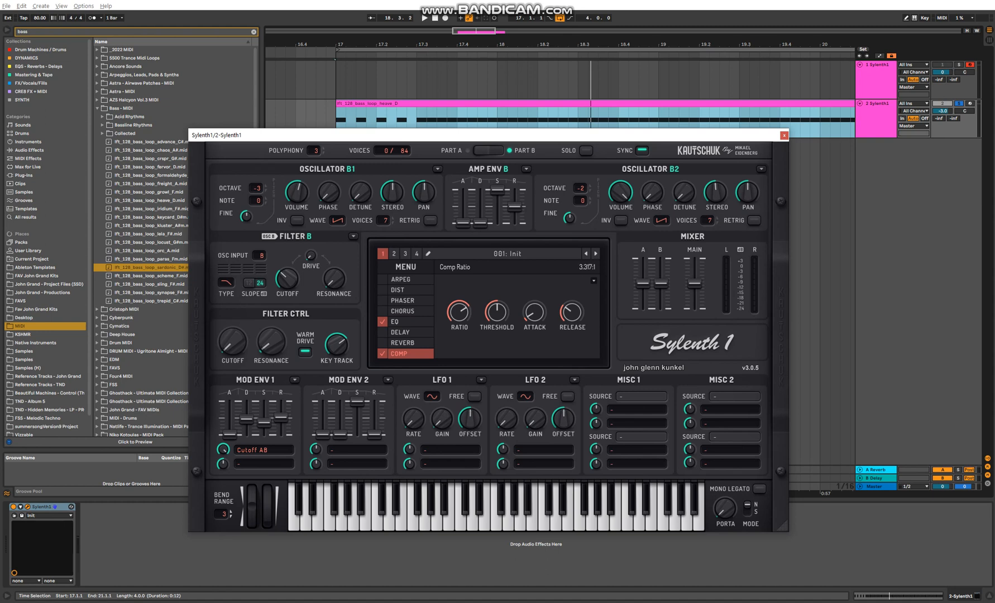
key("space")
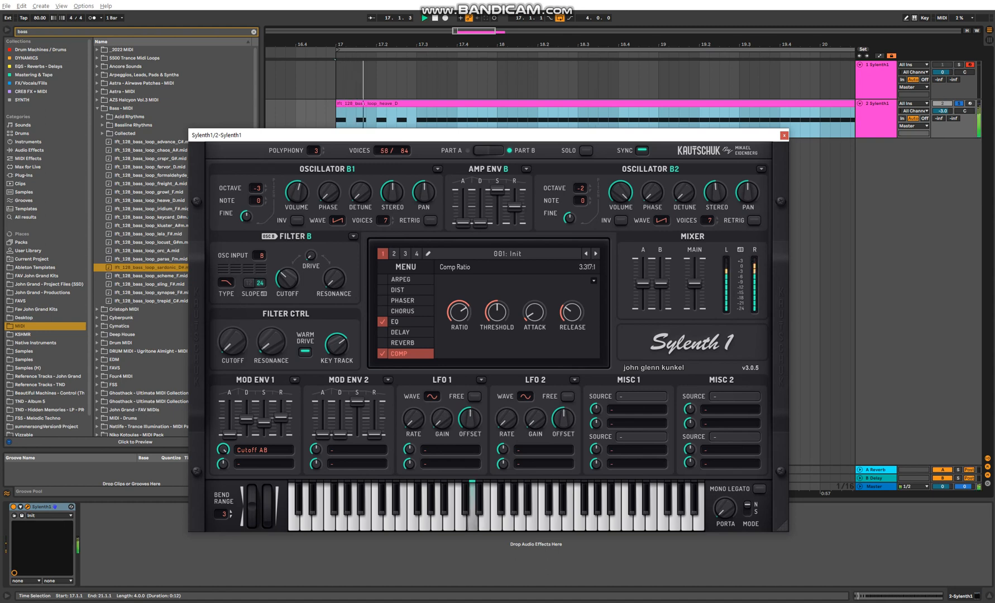
key("space")
left_click_drag(459, 312, 534, 306)
key("space")
left_click(534, 311)
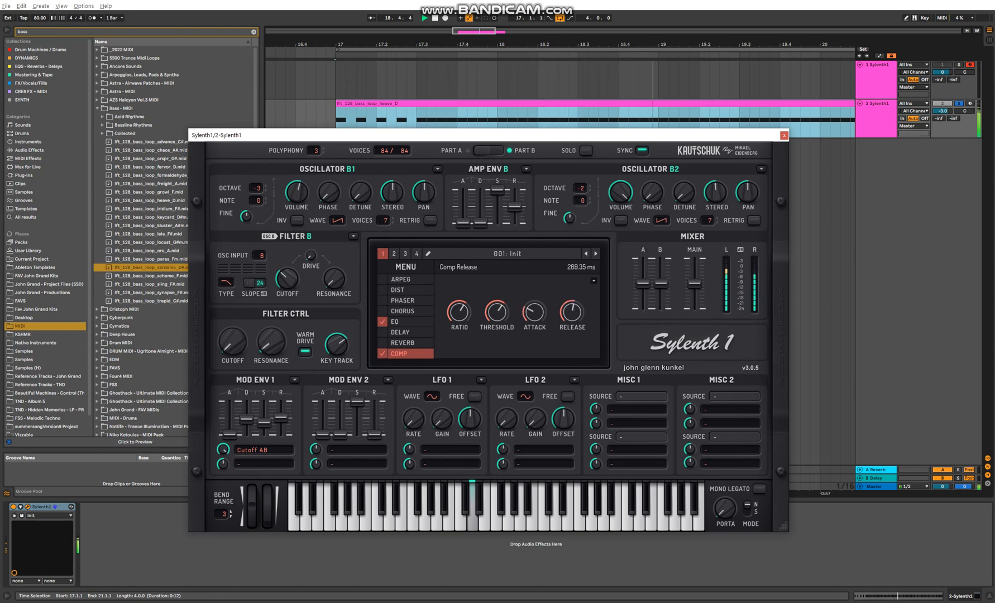
left_click(593, 280)
Step: Raise the mixer's main volume slightly, and switch the compressor off and back on to compare the sound
left_click(694, 283)
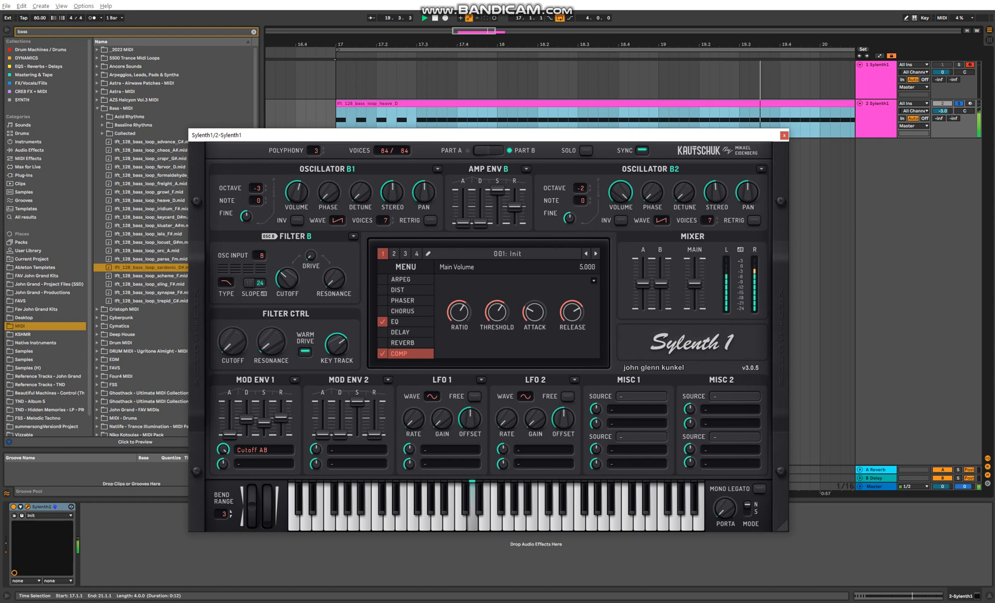
left_click_drag(694, 283, 694, 279)
left_click(382, 354)
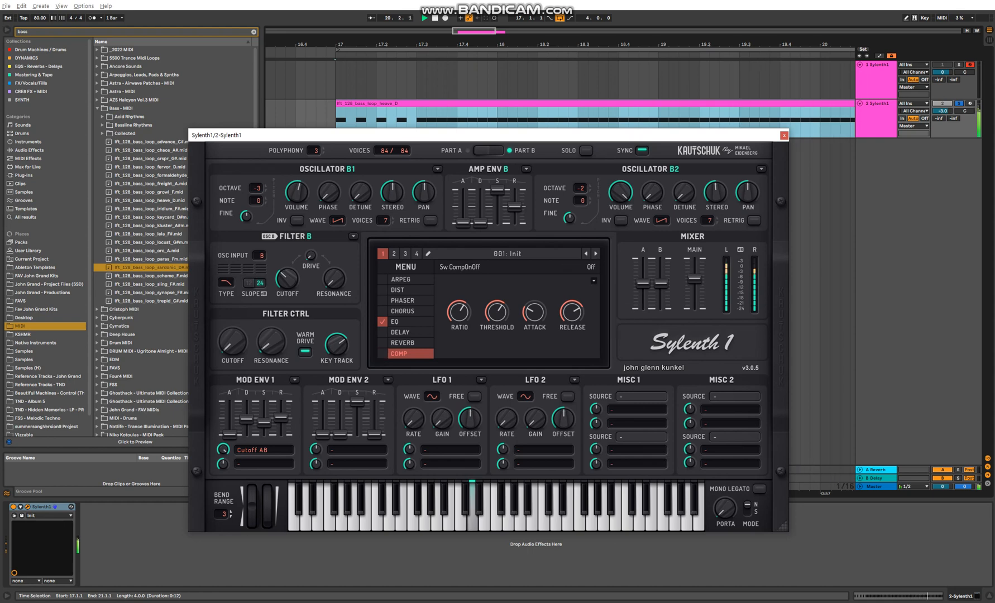
left_click(382, 354)
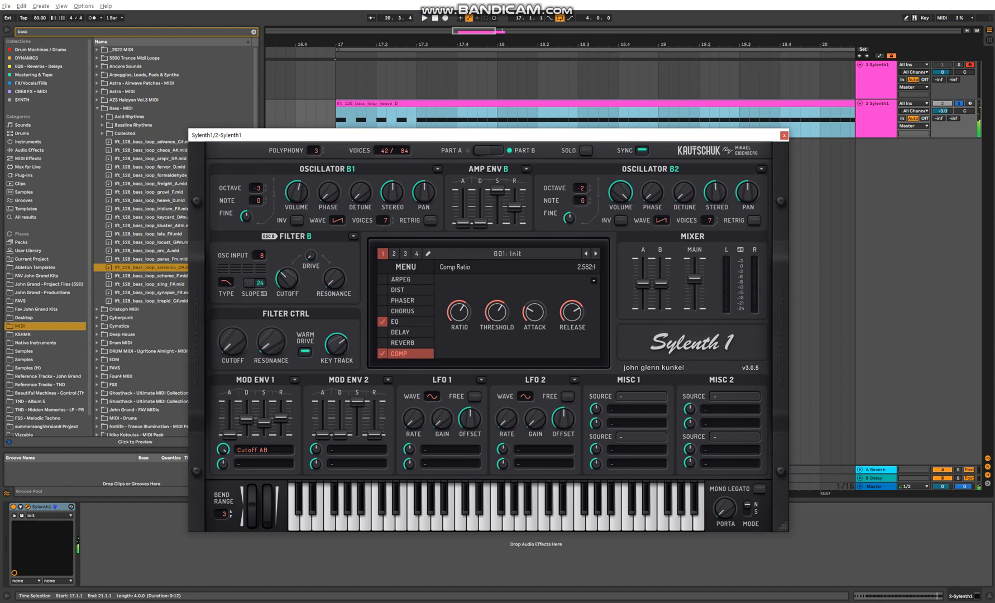